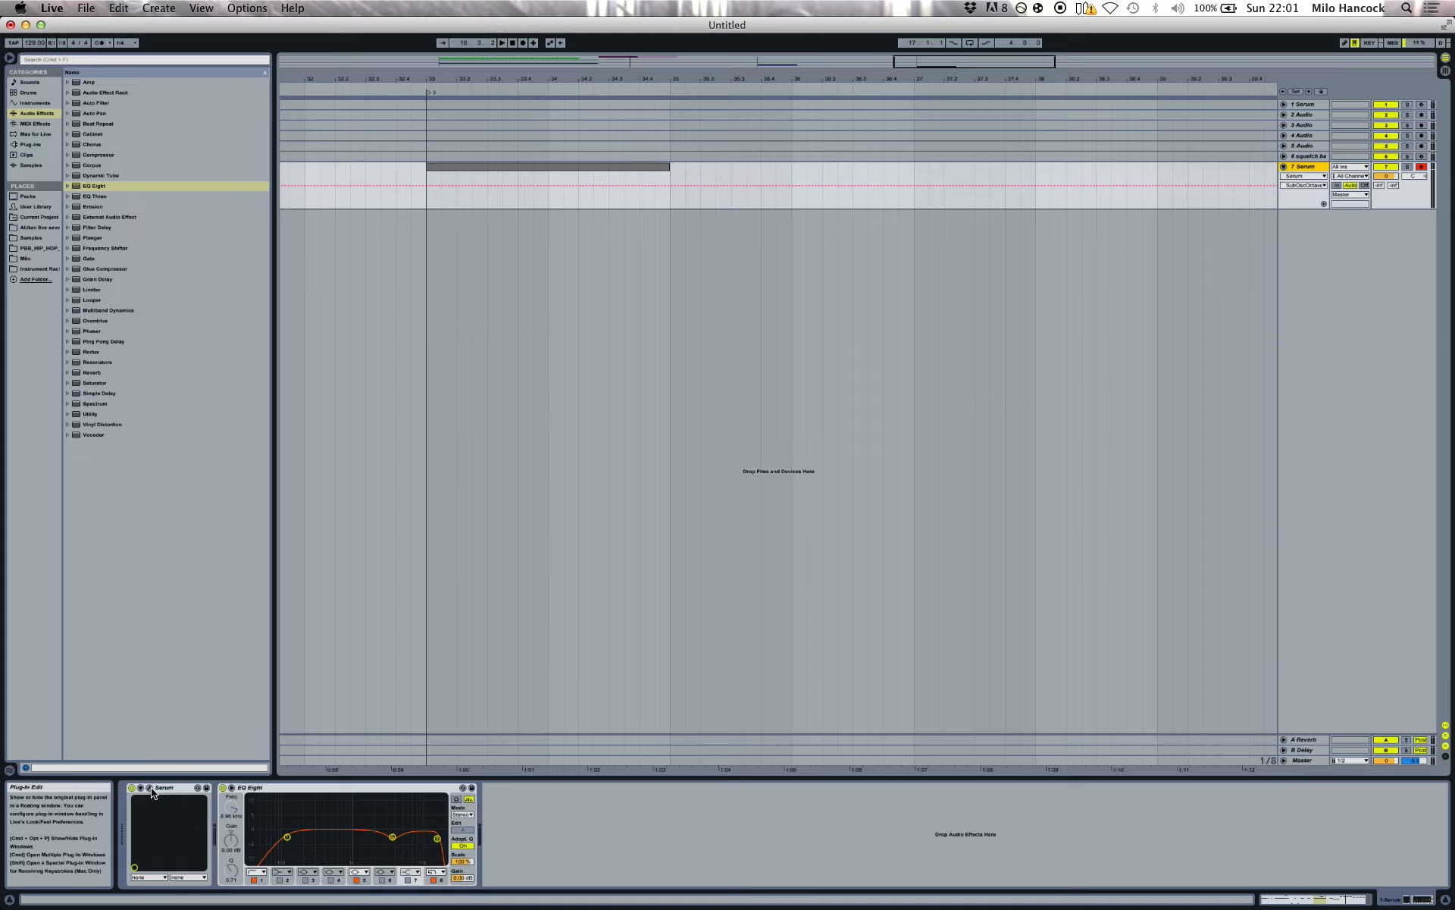
Step: Open the Serum instrument on the Serum track, view its effects rack, and return to the oscillator view
click(150, 788)
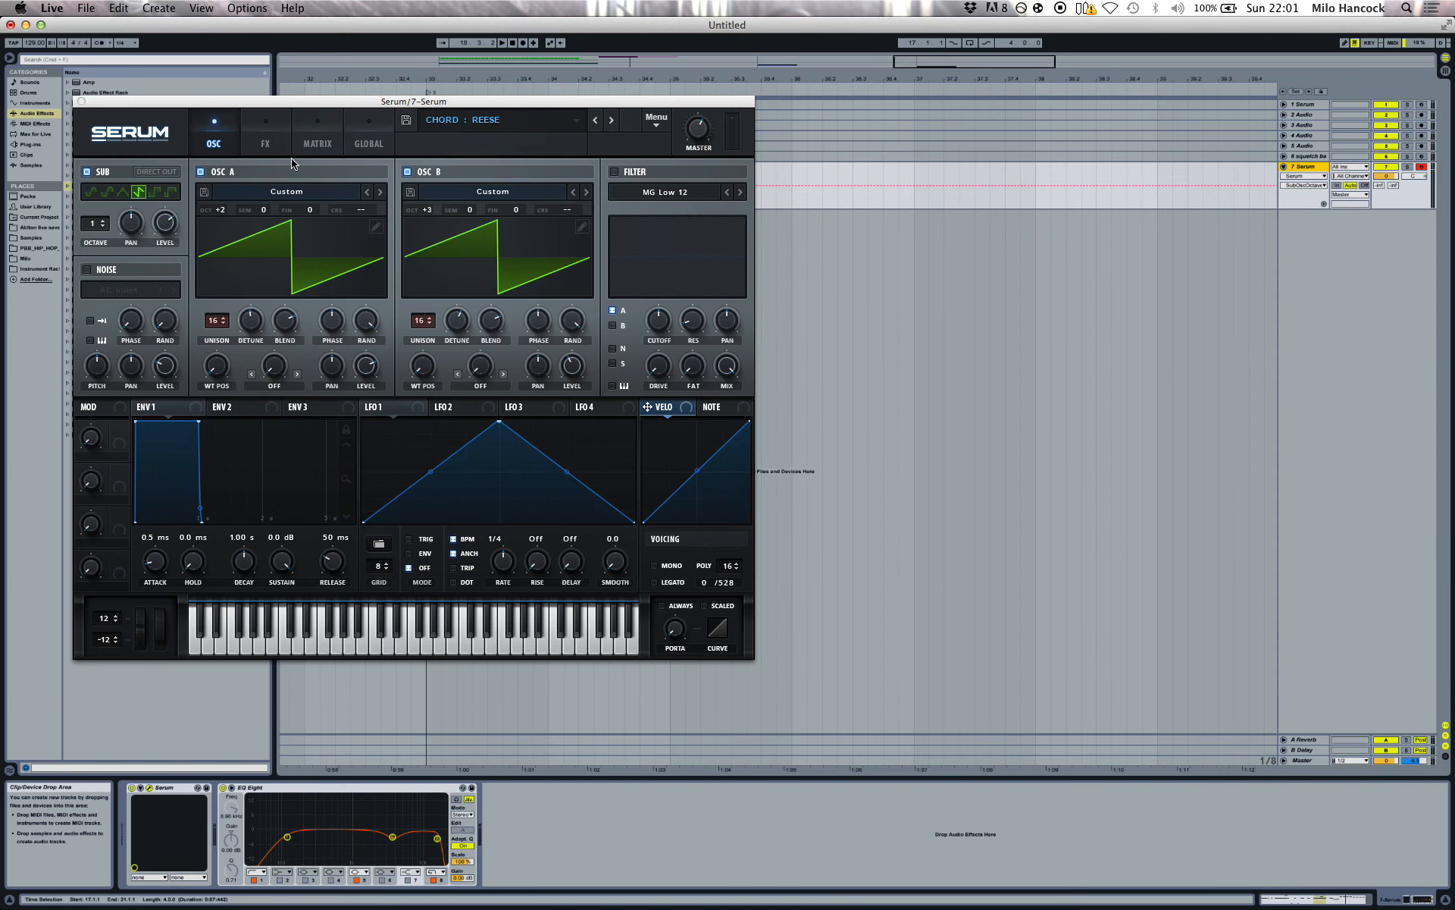
click(245, 127)
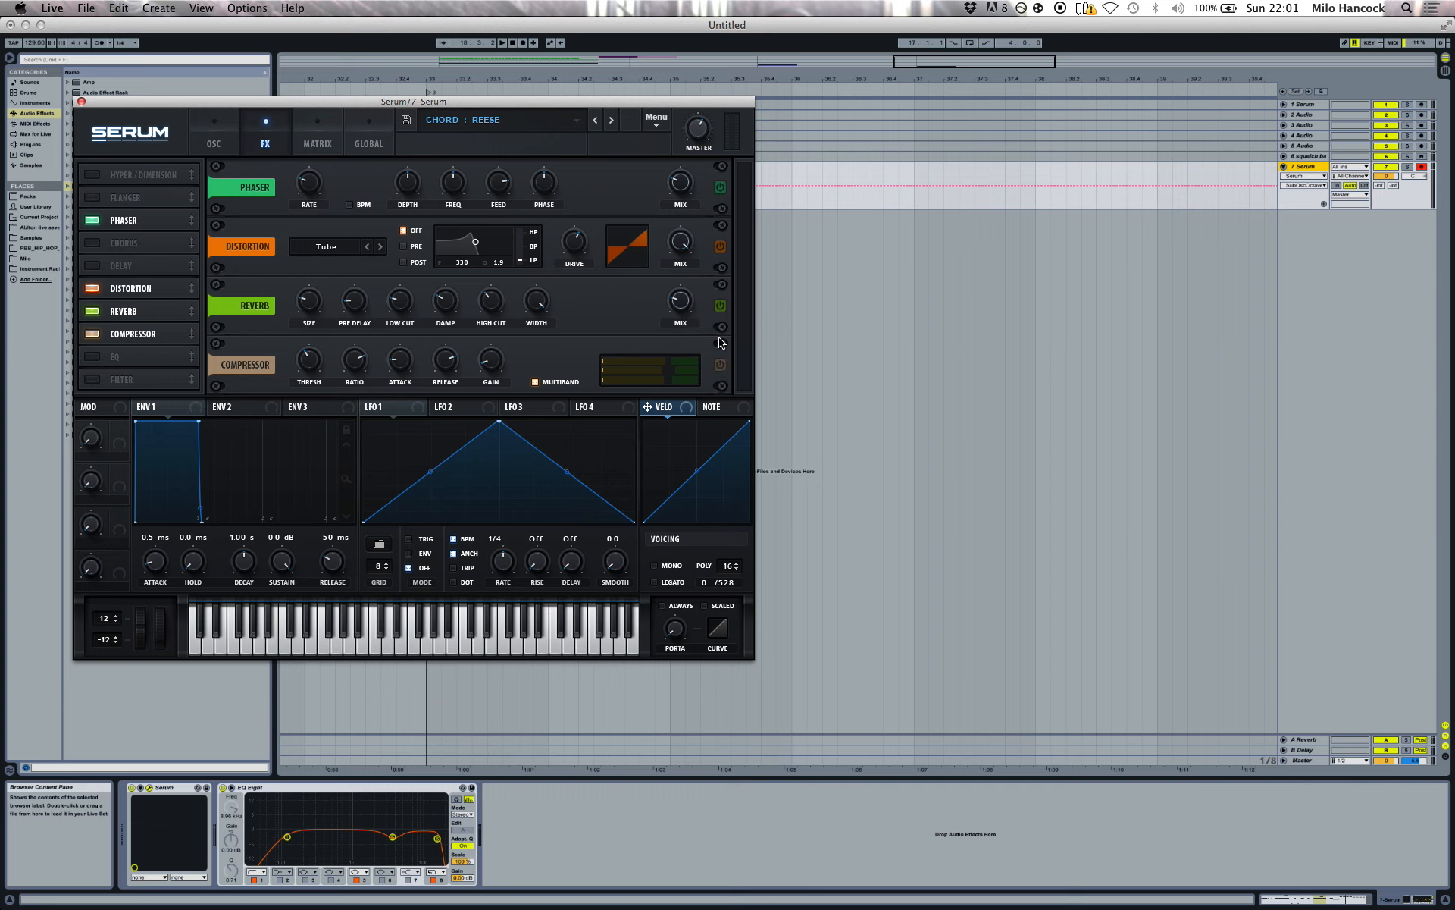
click(233, 140)
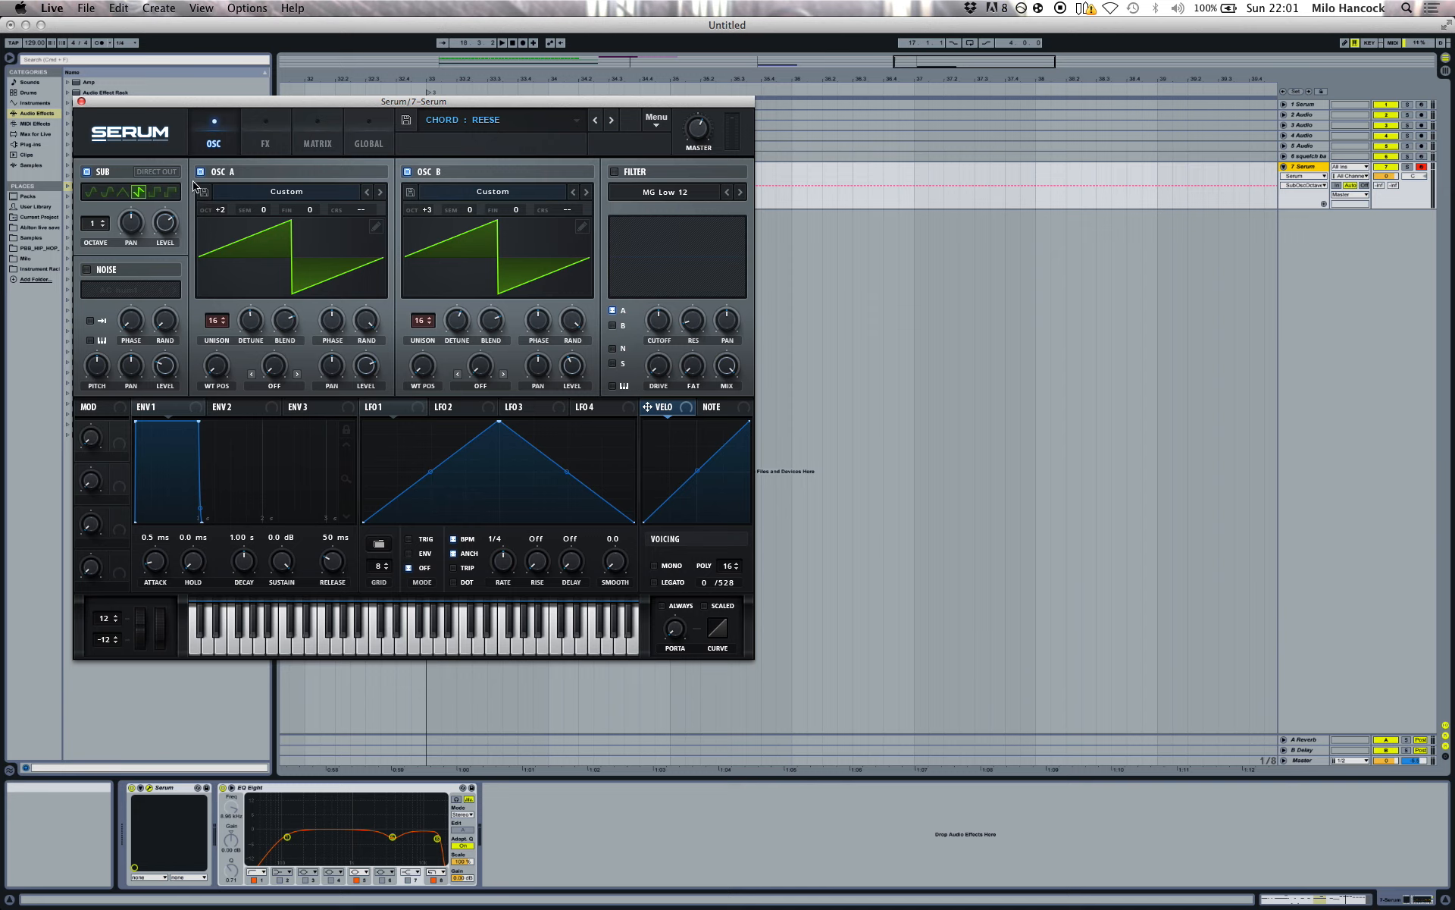
Step: Mute the sub and oscillator B, and check oscillator A's unison detune and blend while auditioning it with notes
click(87, 172)
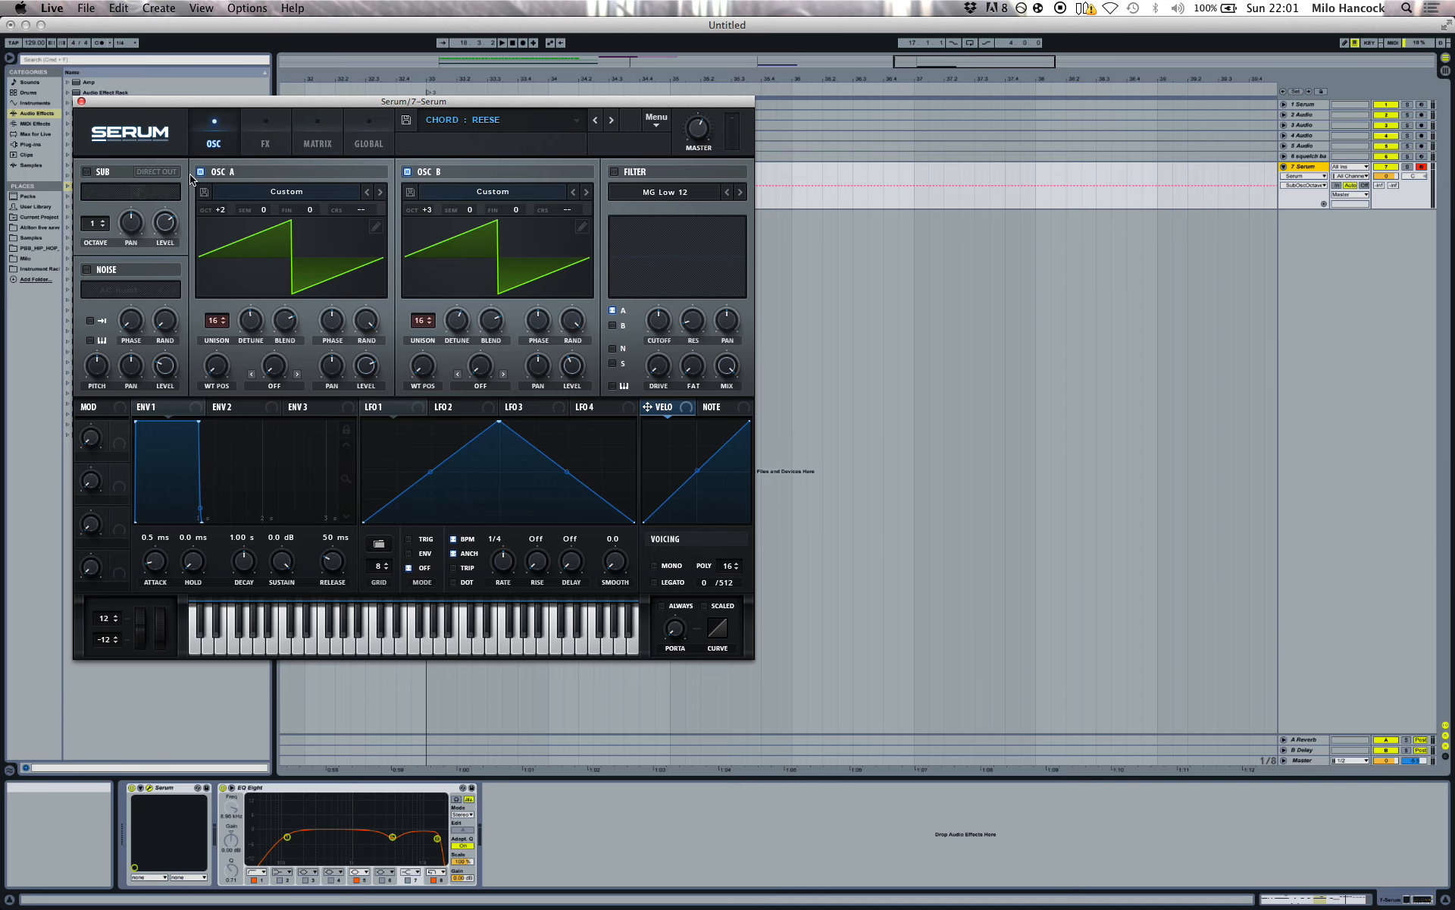
click(426, 175)
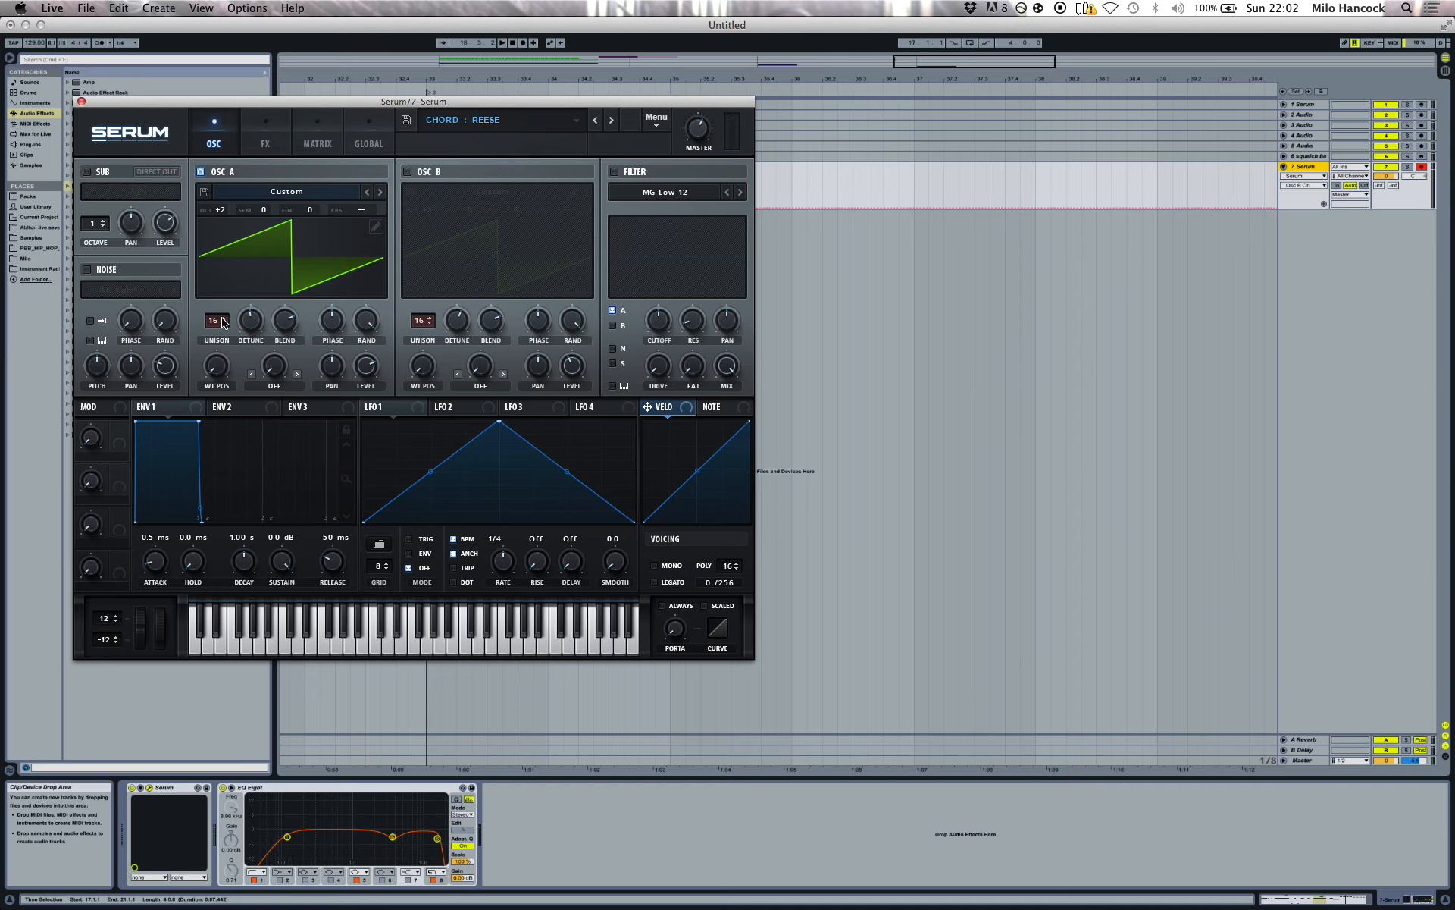
click(252, 326)
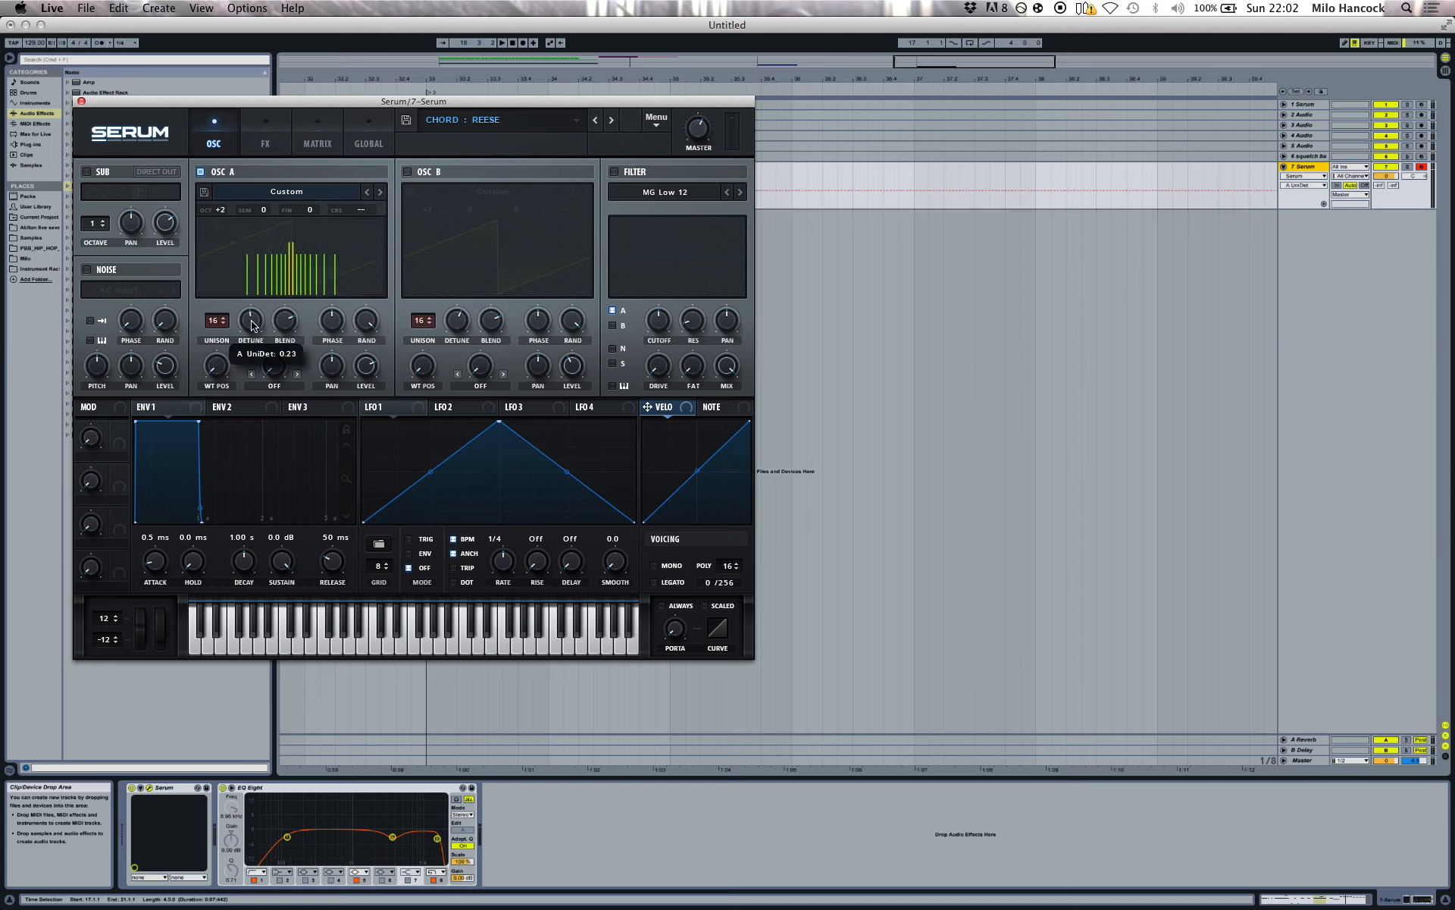
click(286, 324)
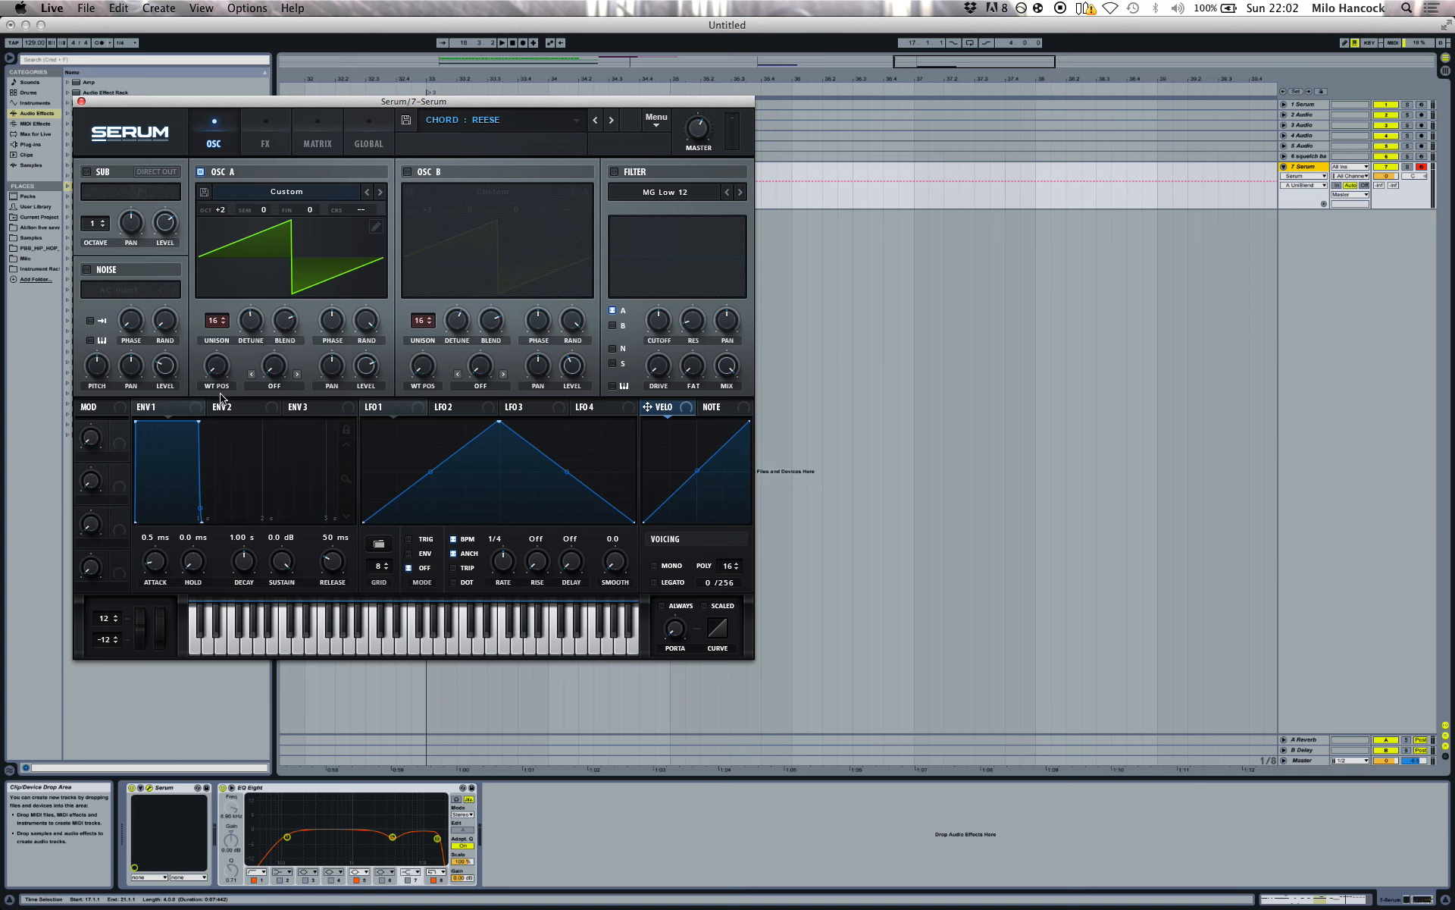
key(a)
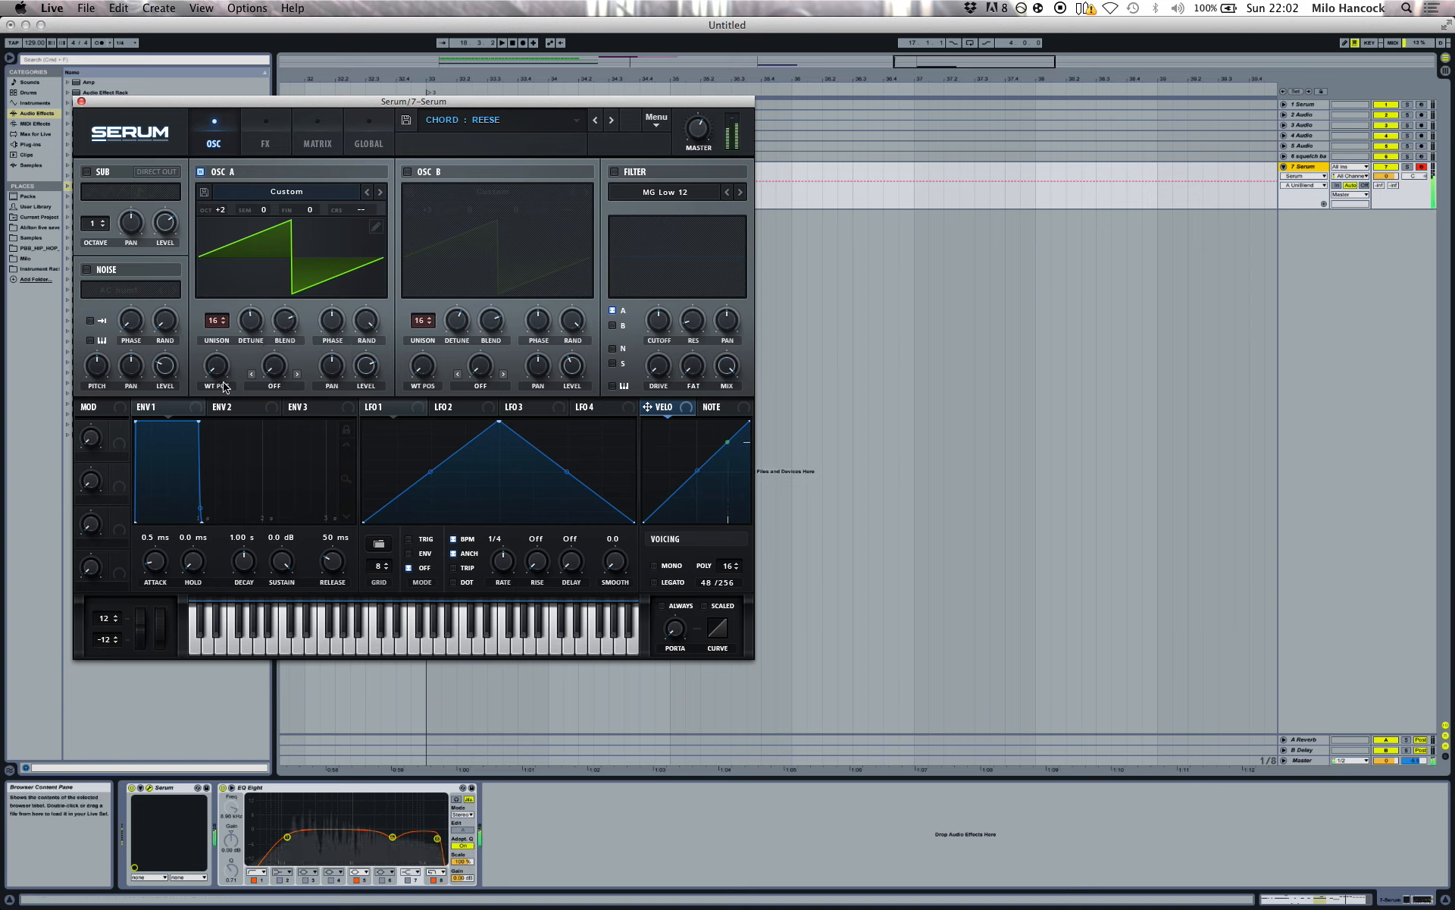
key(k)
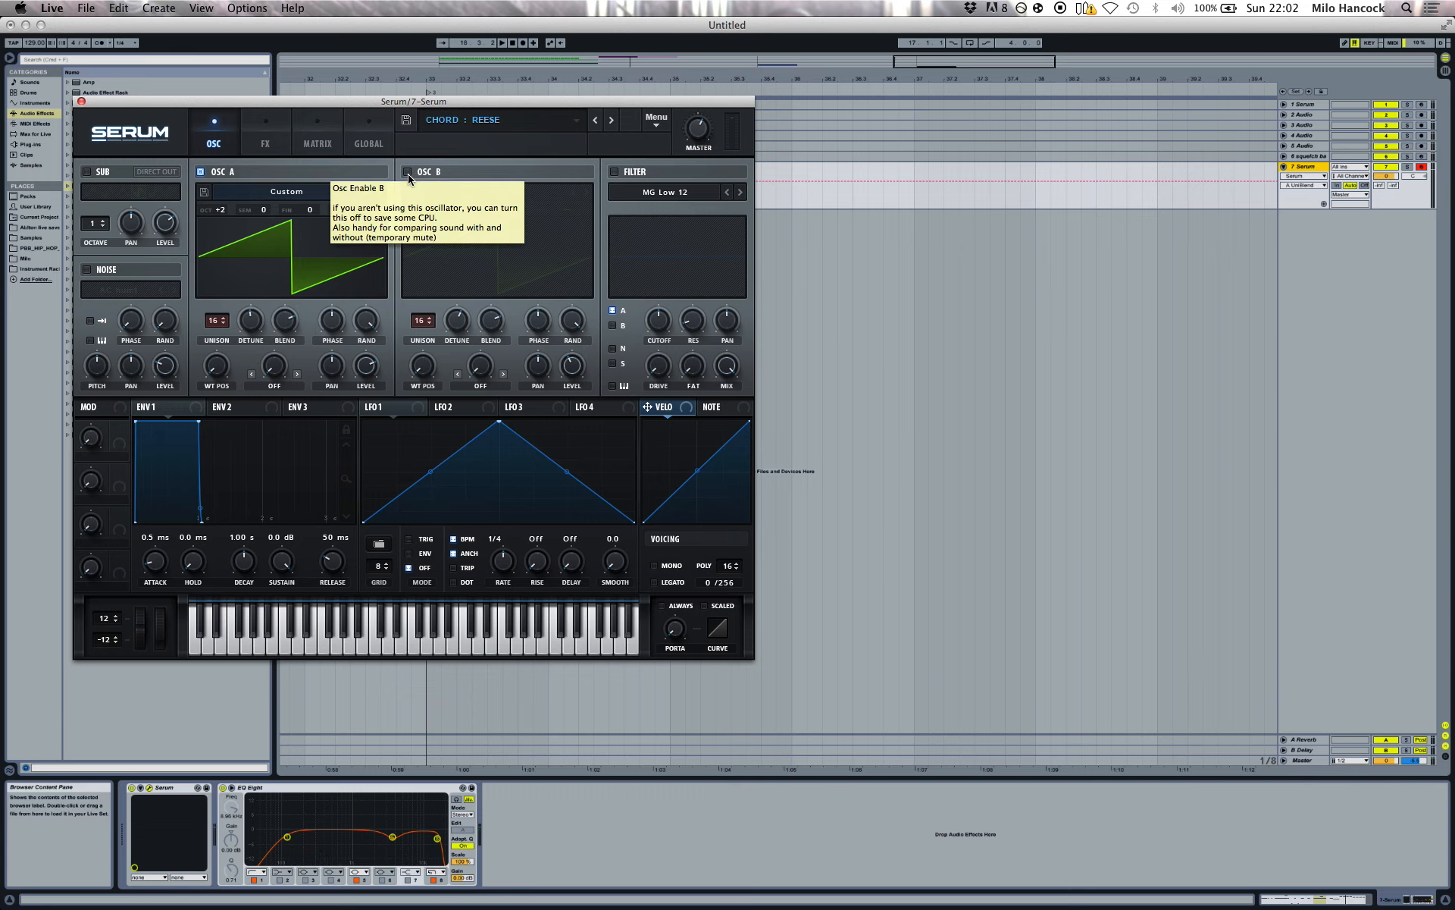
Step: Re-enable oscillator B, compare it with oscillator A muted and active, and check oscillator B's level
drag(404, 102, 423, 77)
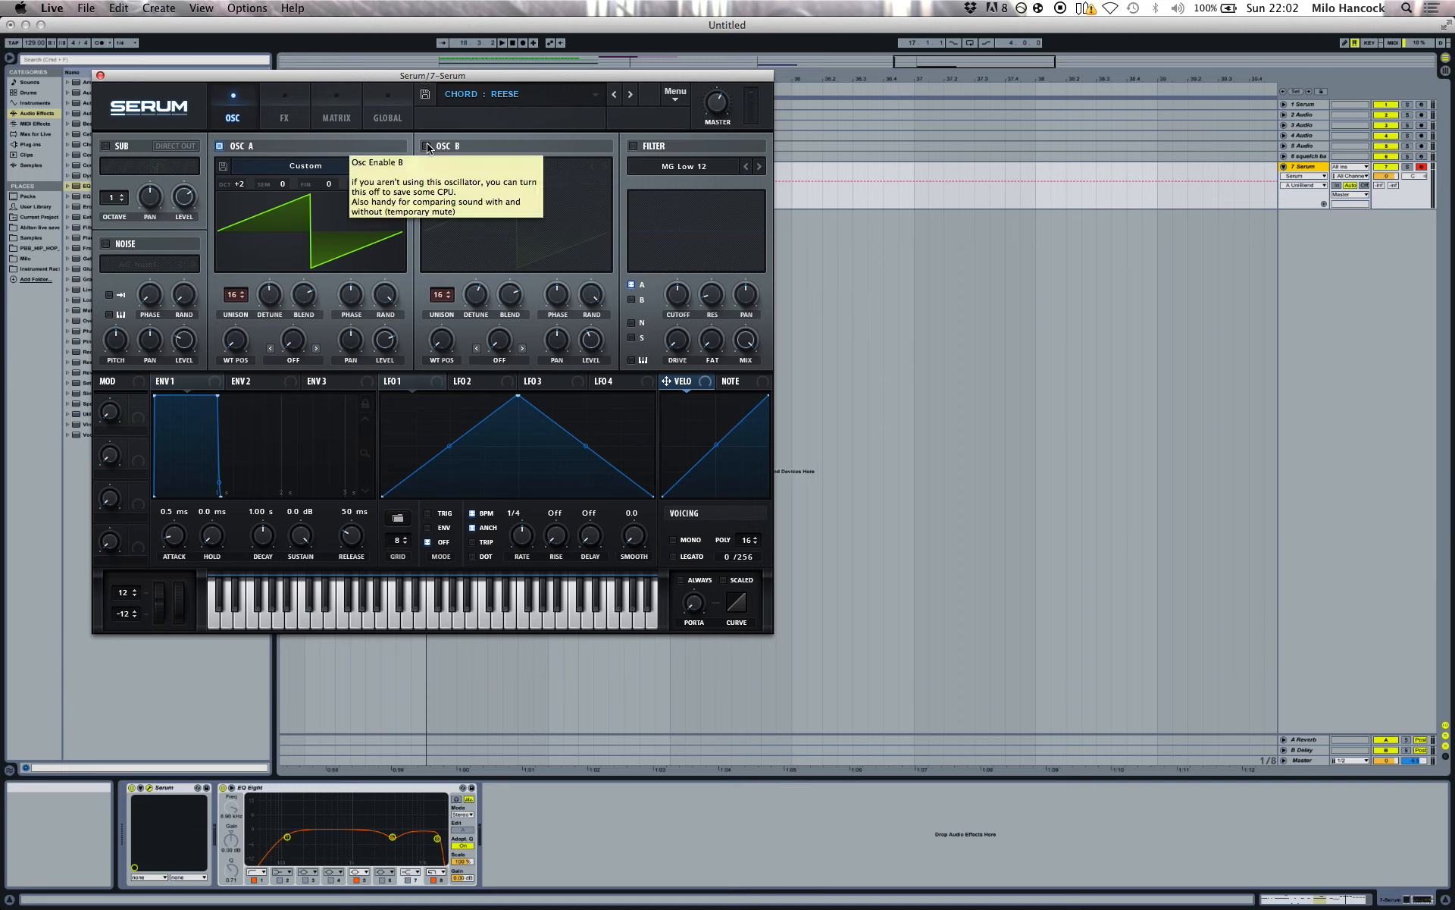
click(427, 146)
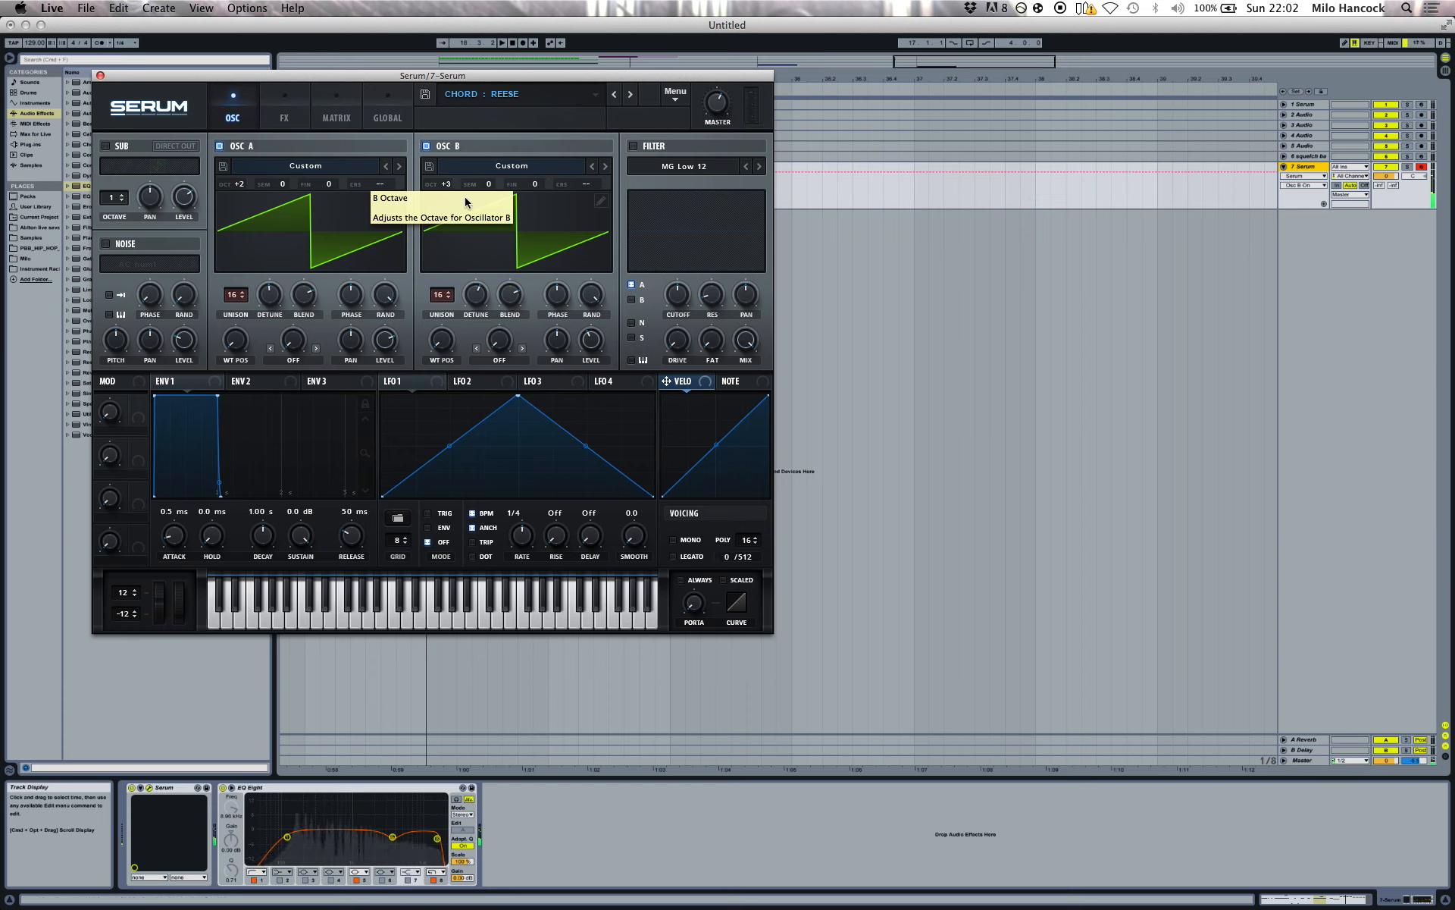
click(251, 147)
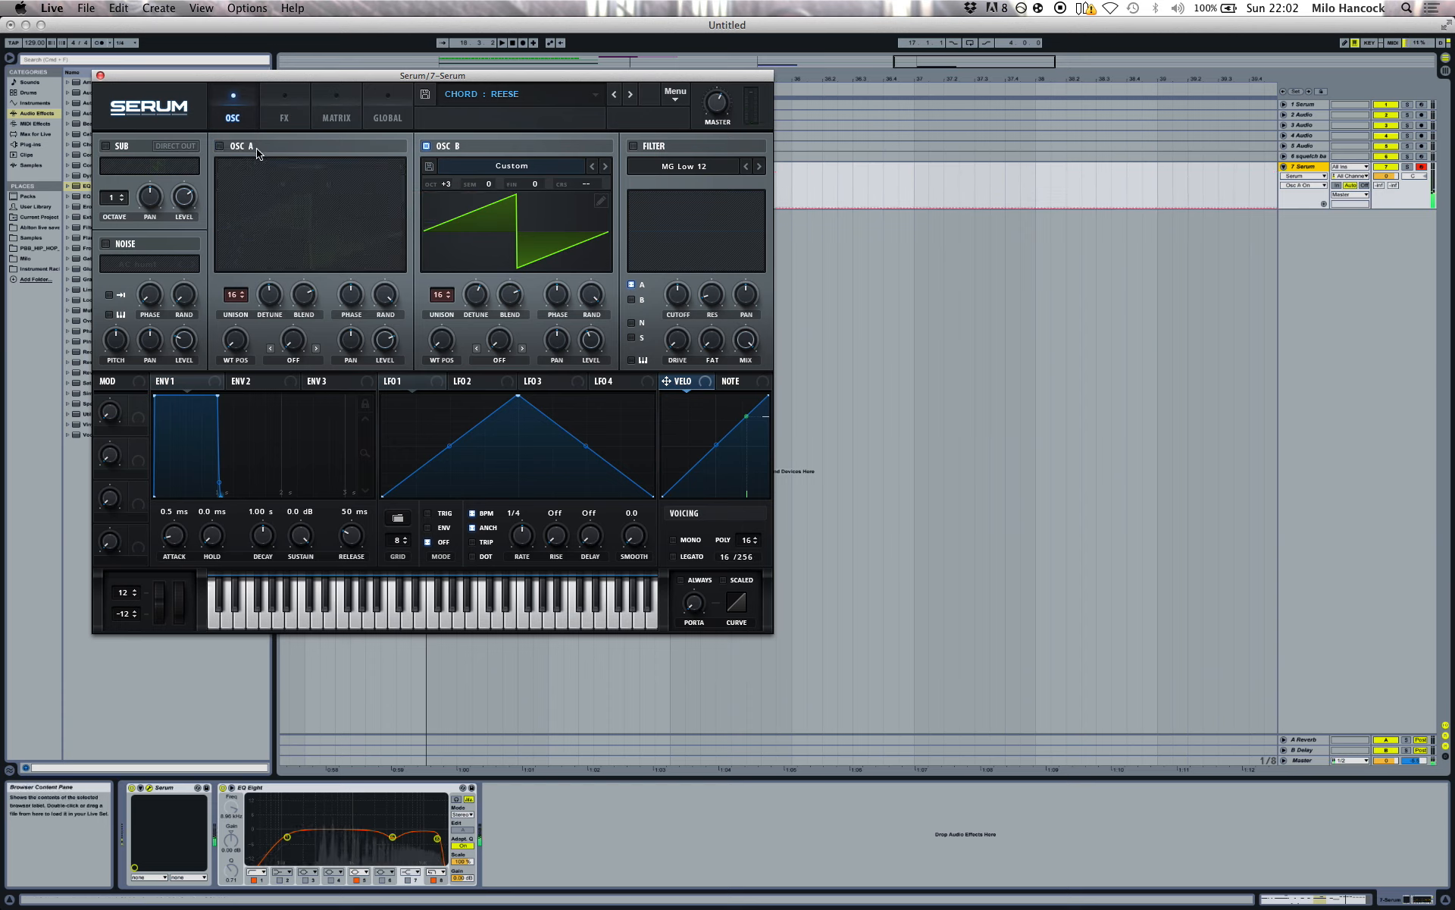
click(247, 152)
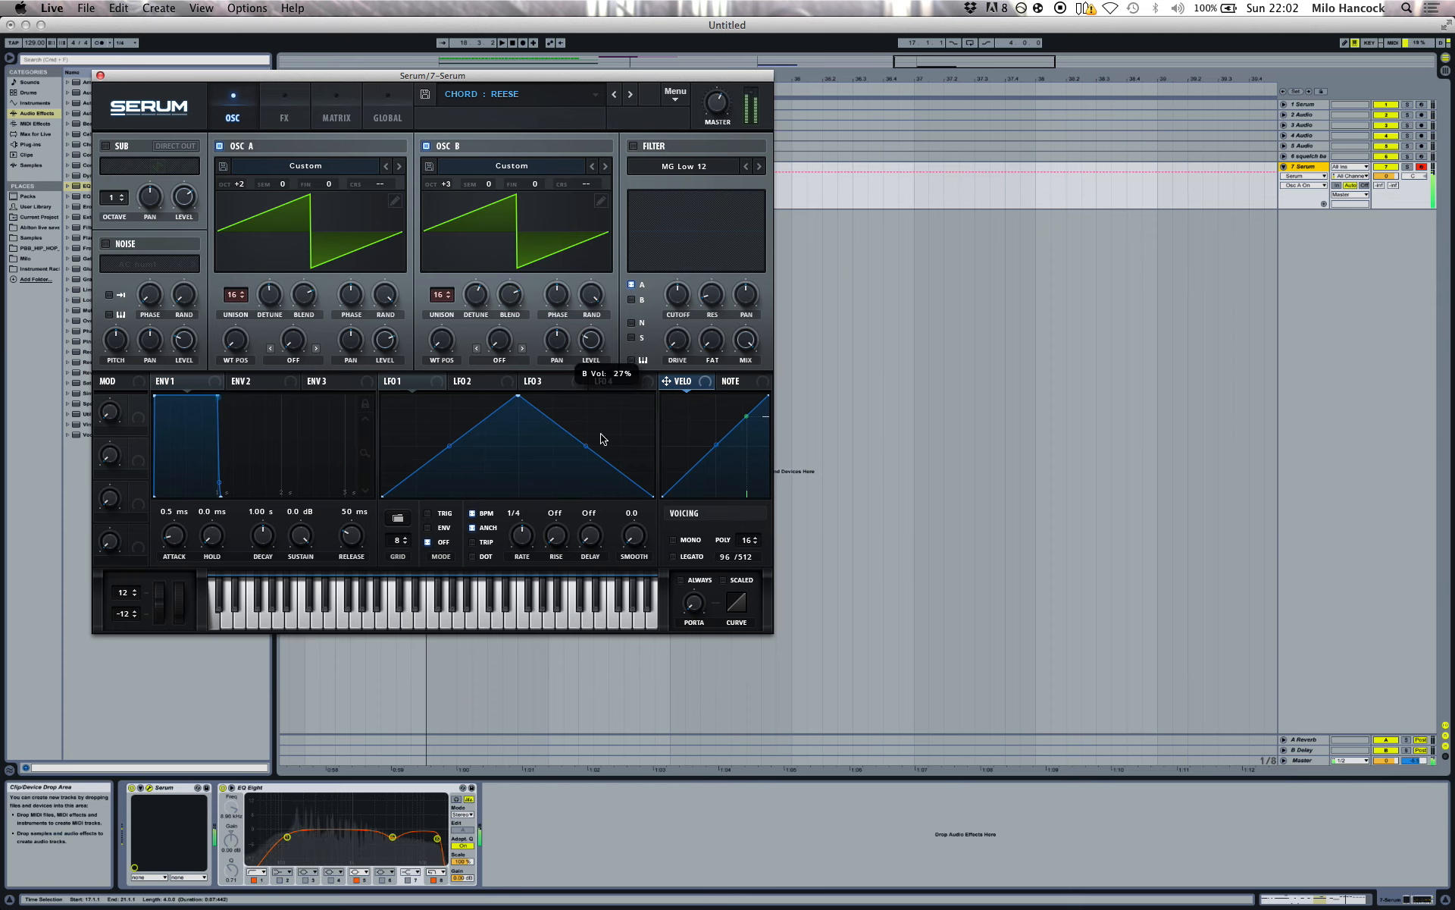
click(604, 341)
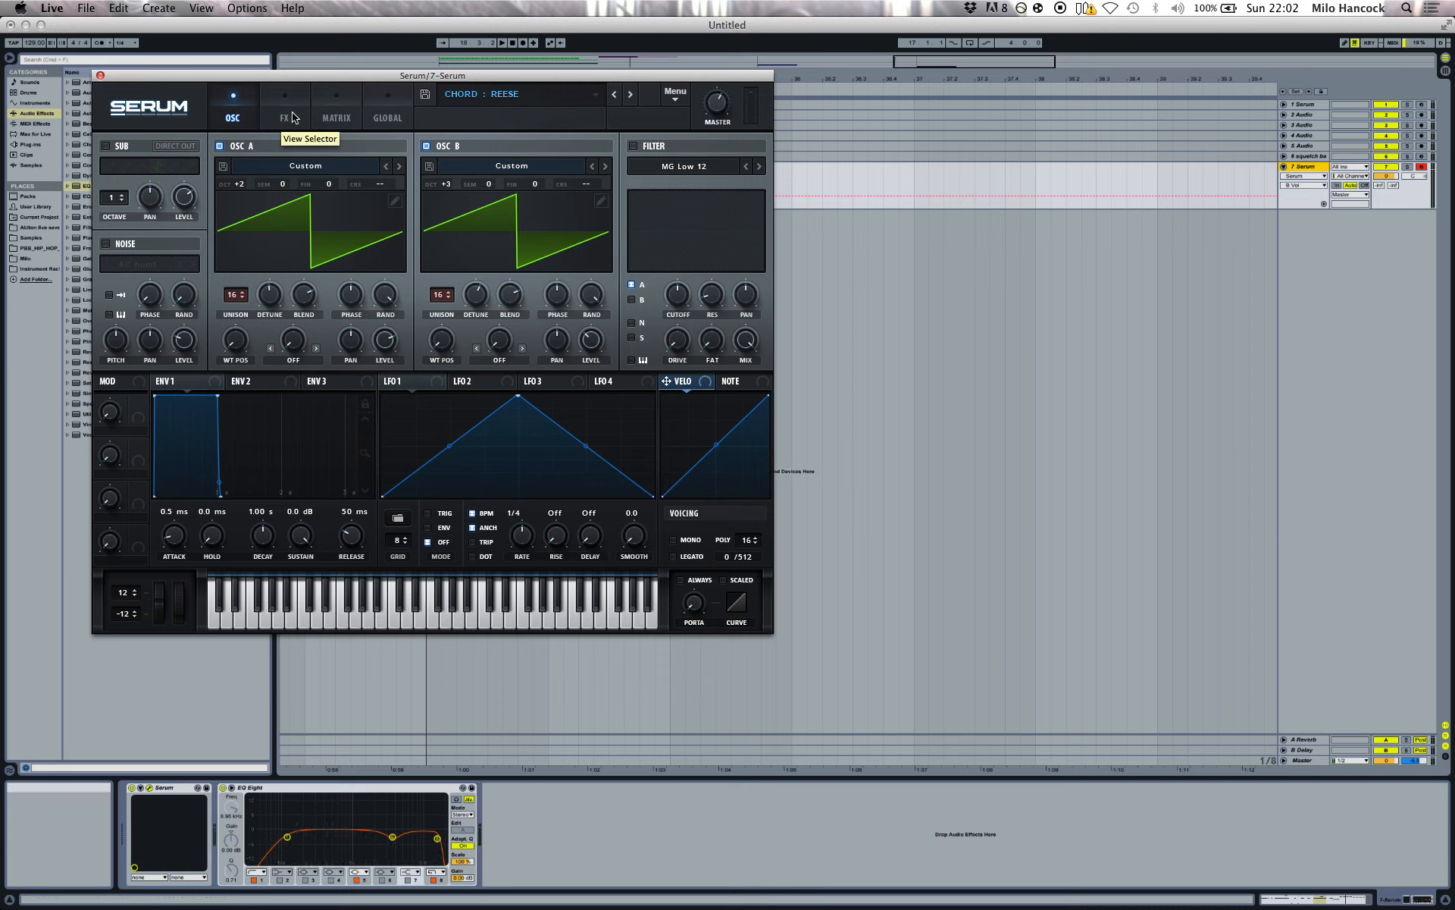
Step: Enable the sub oscillator, mute oscillators A and B, and play notes to hear the sub alone
click(107, 147)
click(220, 146)
click(435, 147)
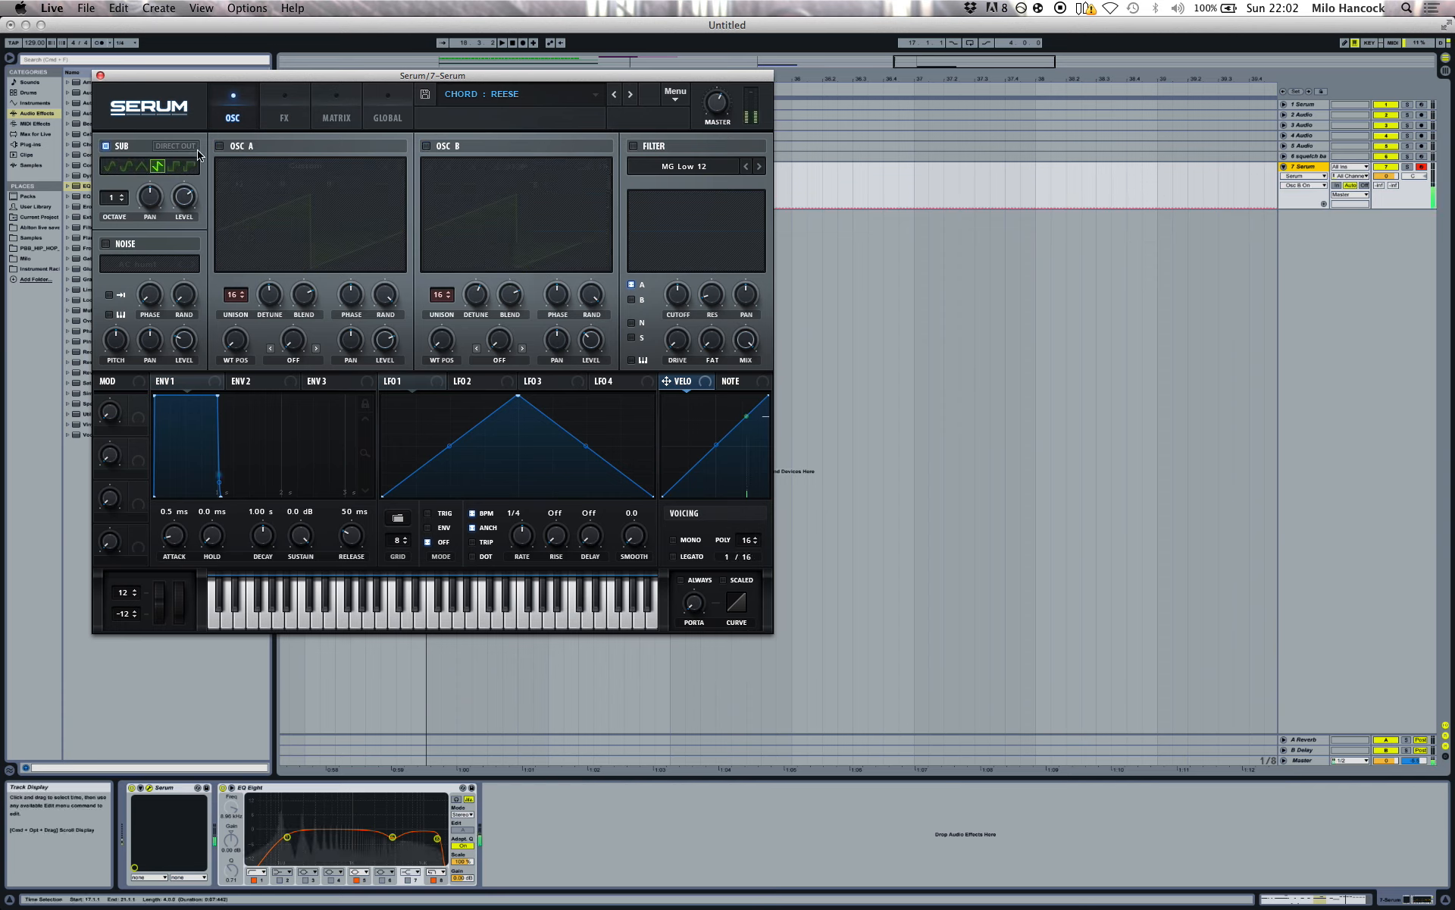
key(a)
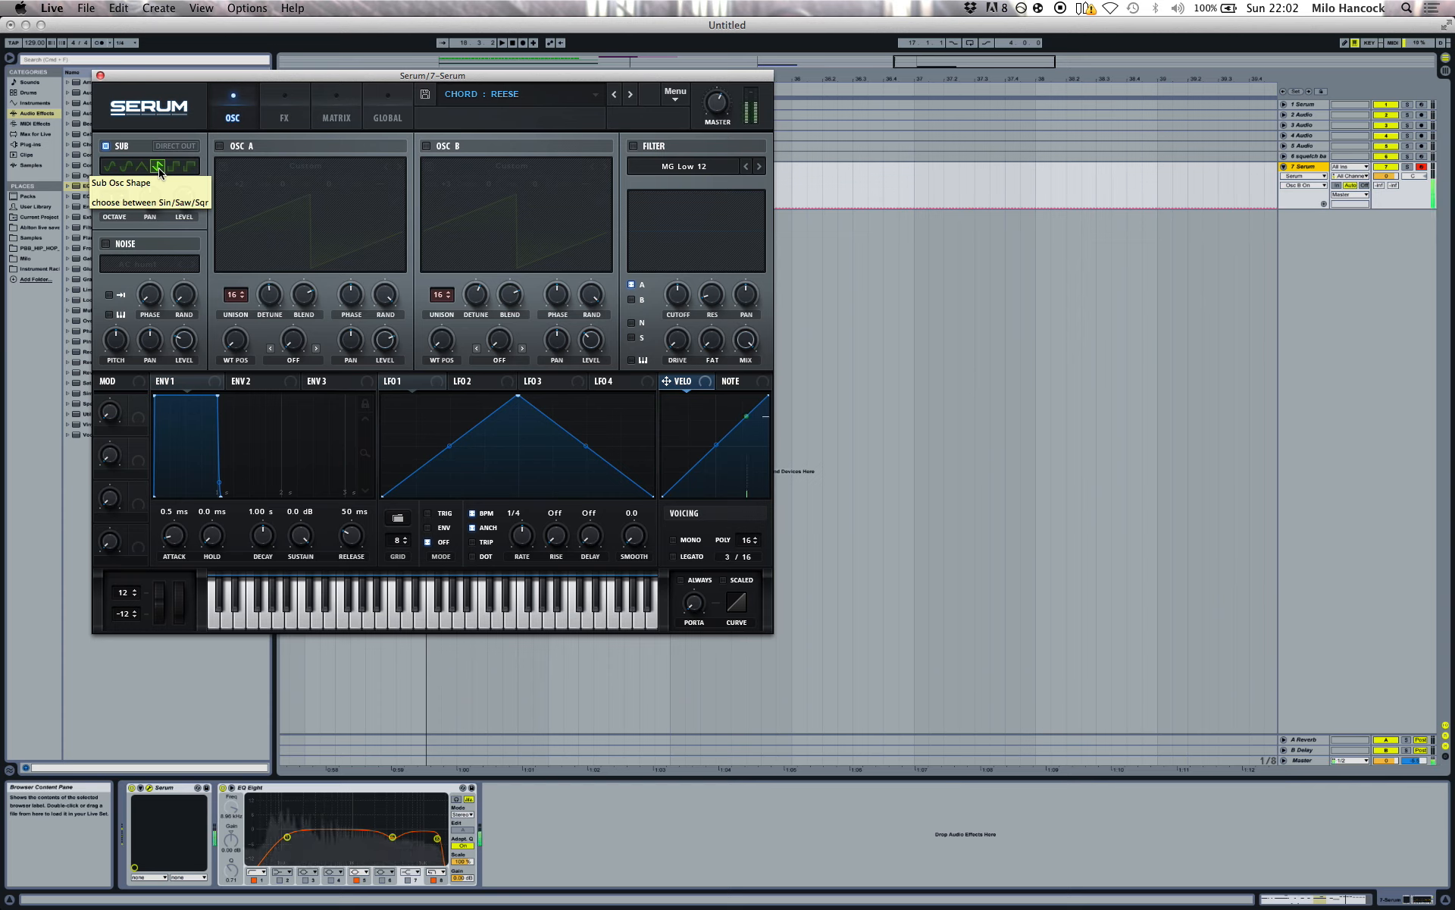
key(s)
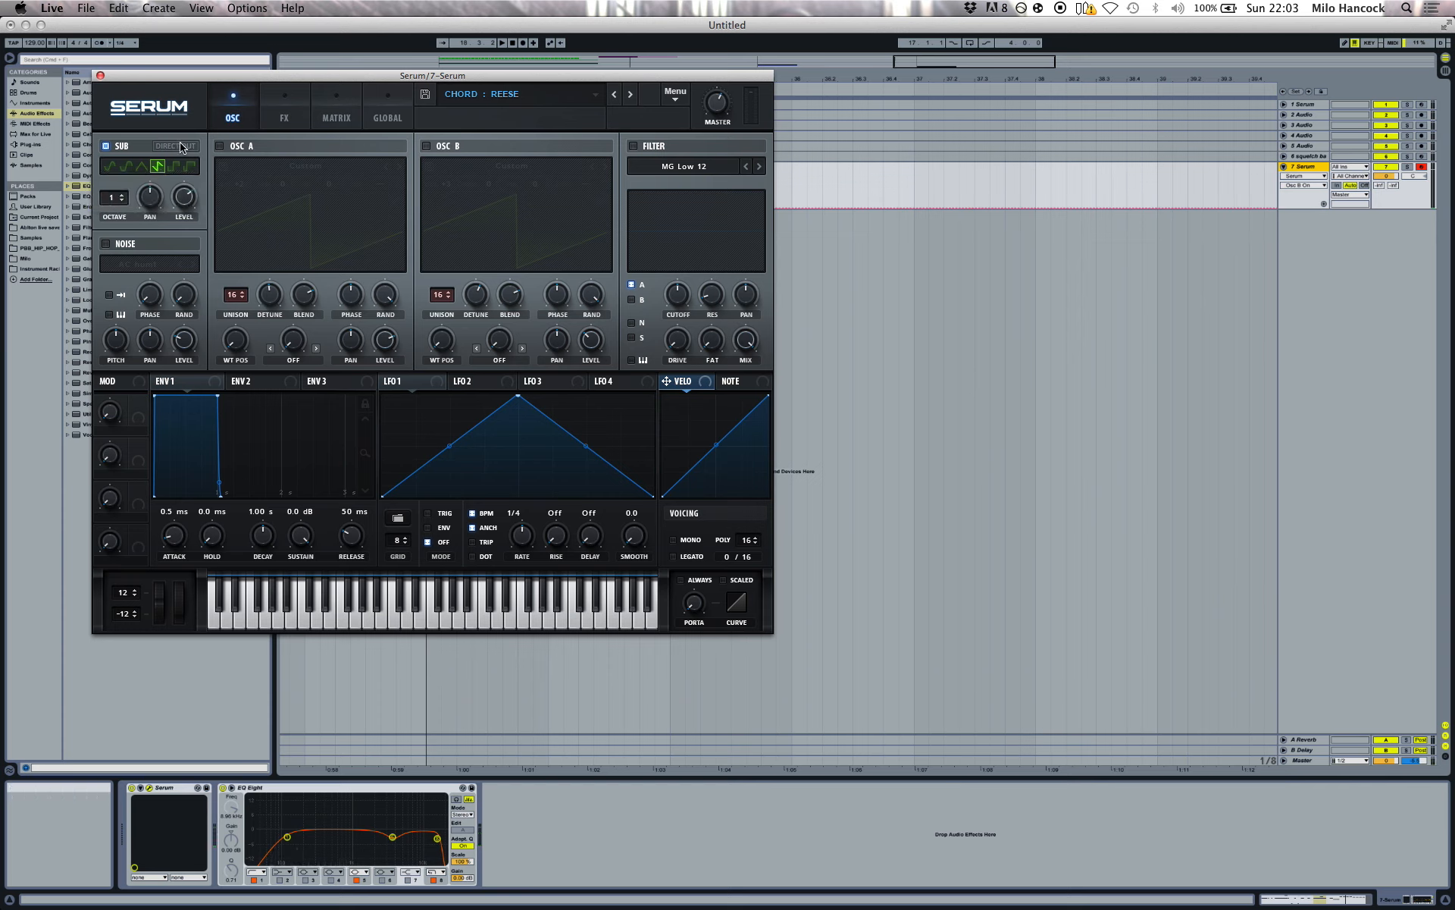
Step: Re-enable oscillators A and B and play a series of chords to audition the full sound
click(231, 149)
click(434, 150)
key(a)
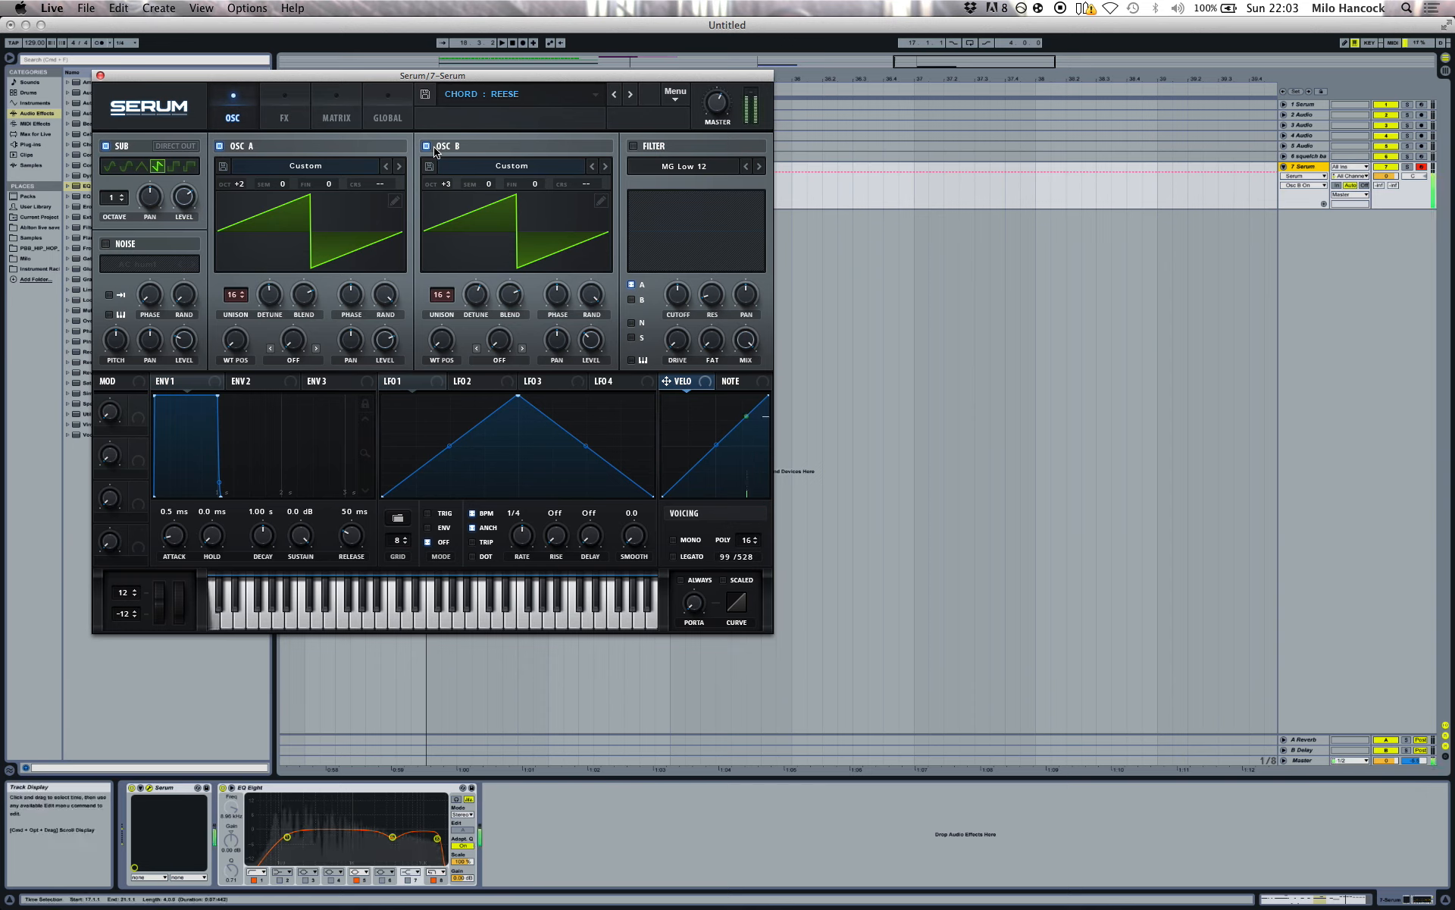
key(k)
key(x)
key(s)
key(h)
key(k)
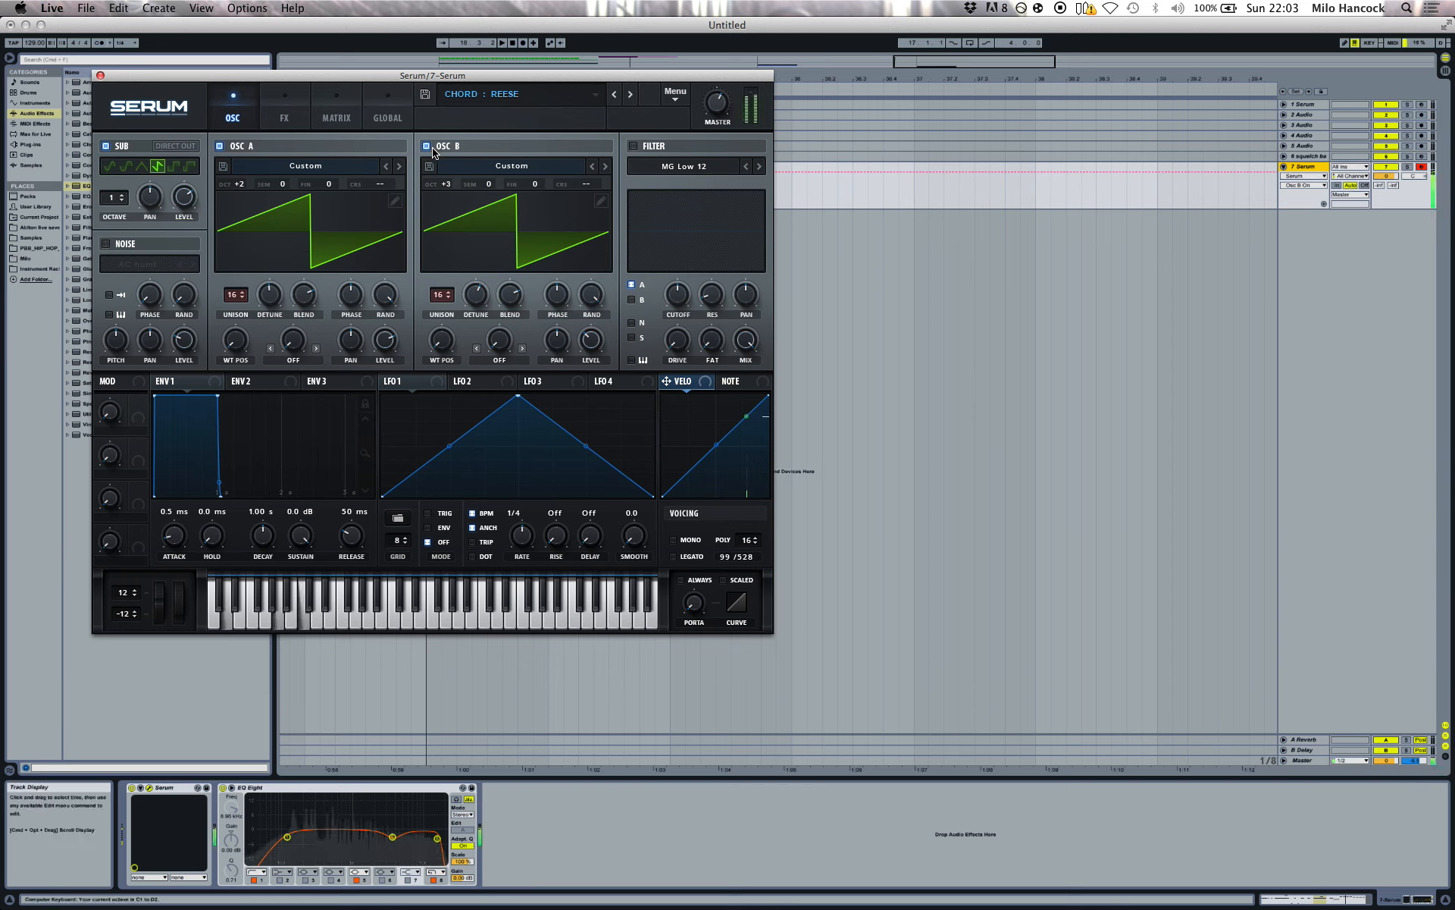
key(s)
key(g)
key(j)
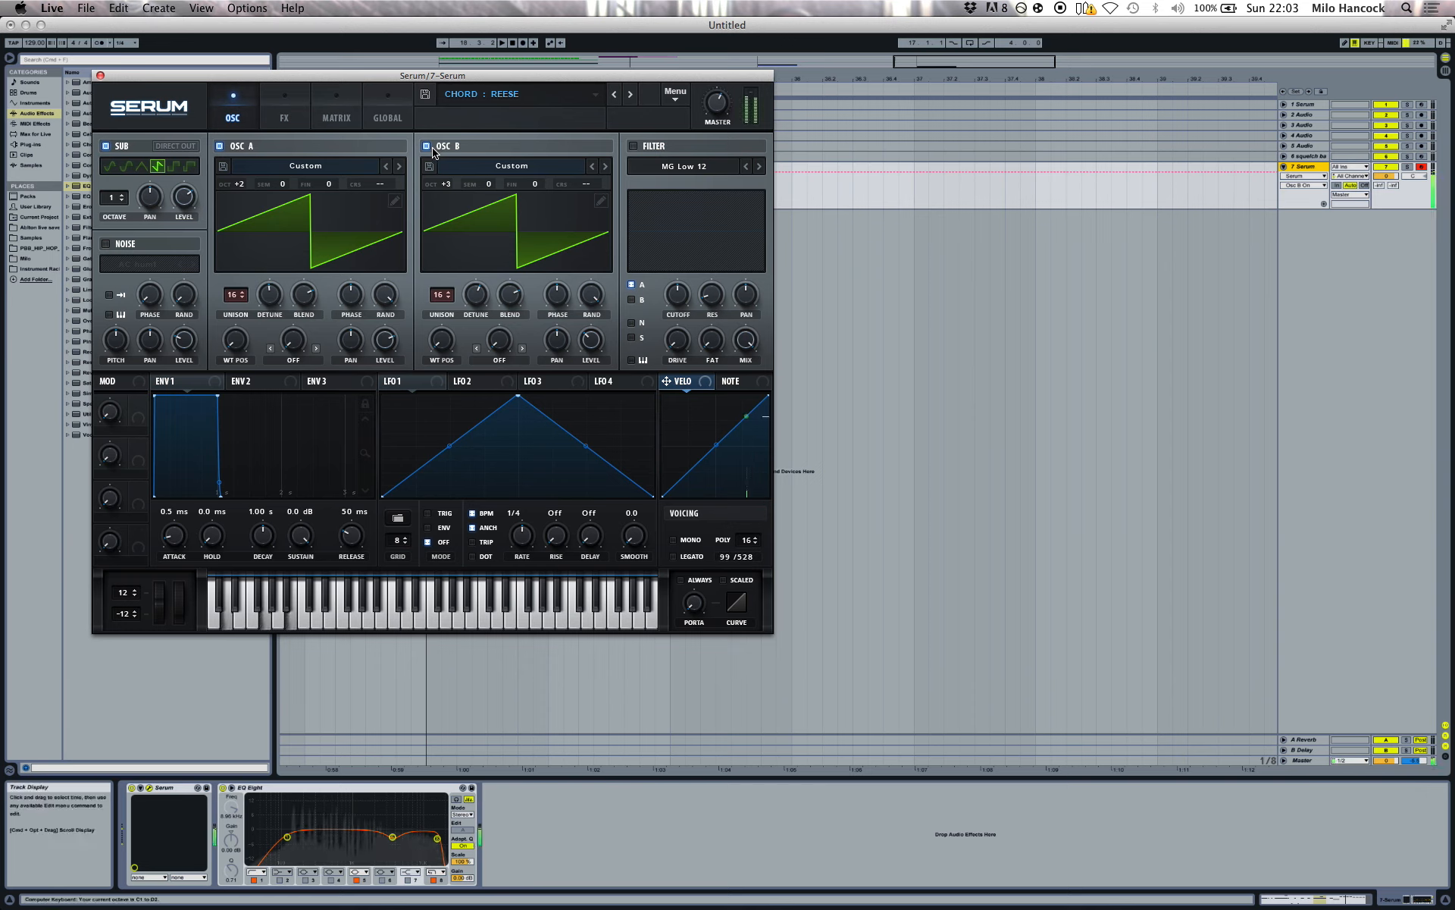
key(a)
key(f)
key(h)
key(a)
key(f)
key(h)
key(s)
key(g)
key(j)
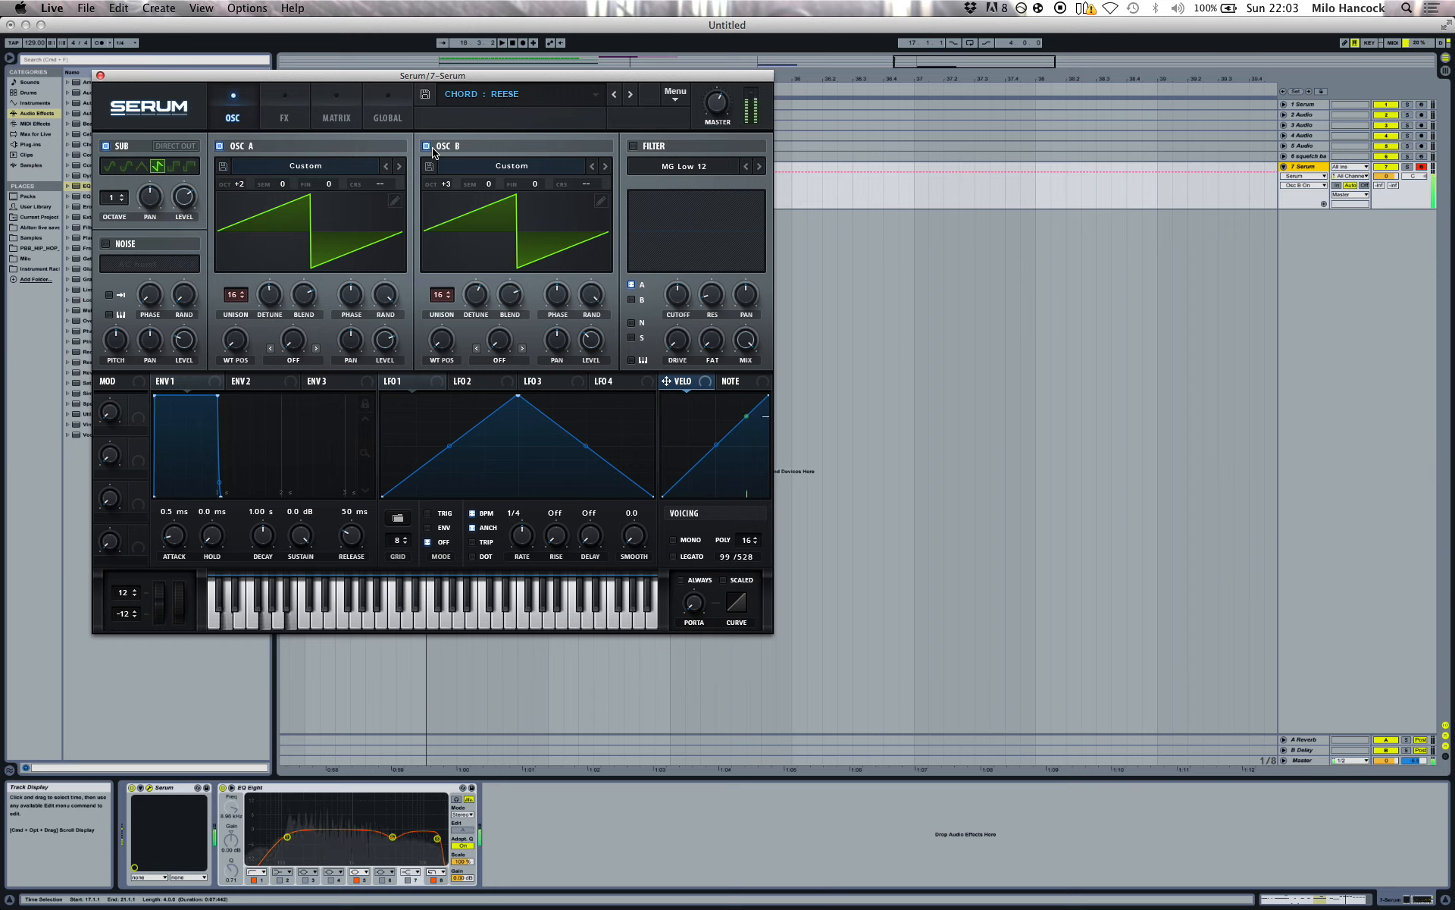
key(d)
key(h)
key(k)
key(f)
key(j)
key(l)
key(d)
key(h)
key(k)
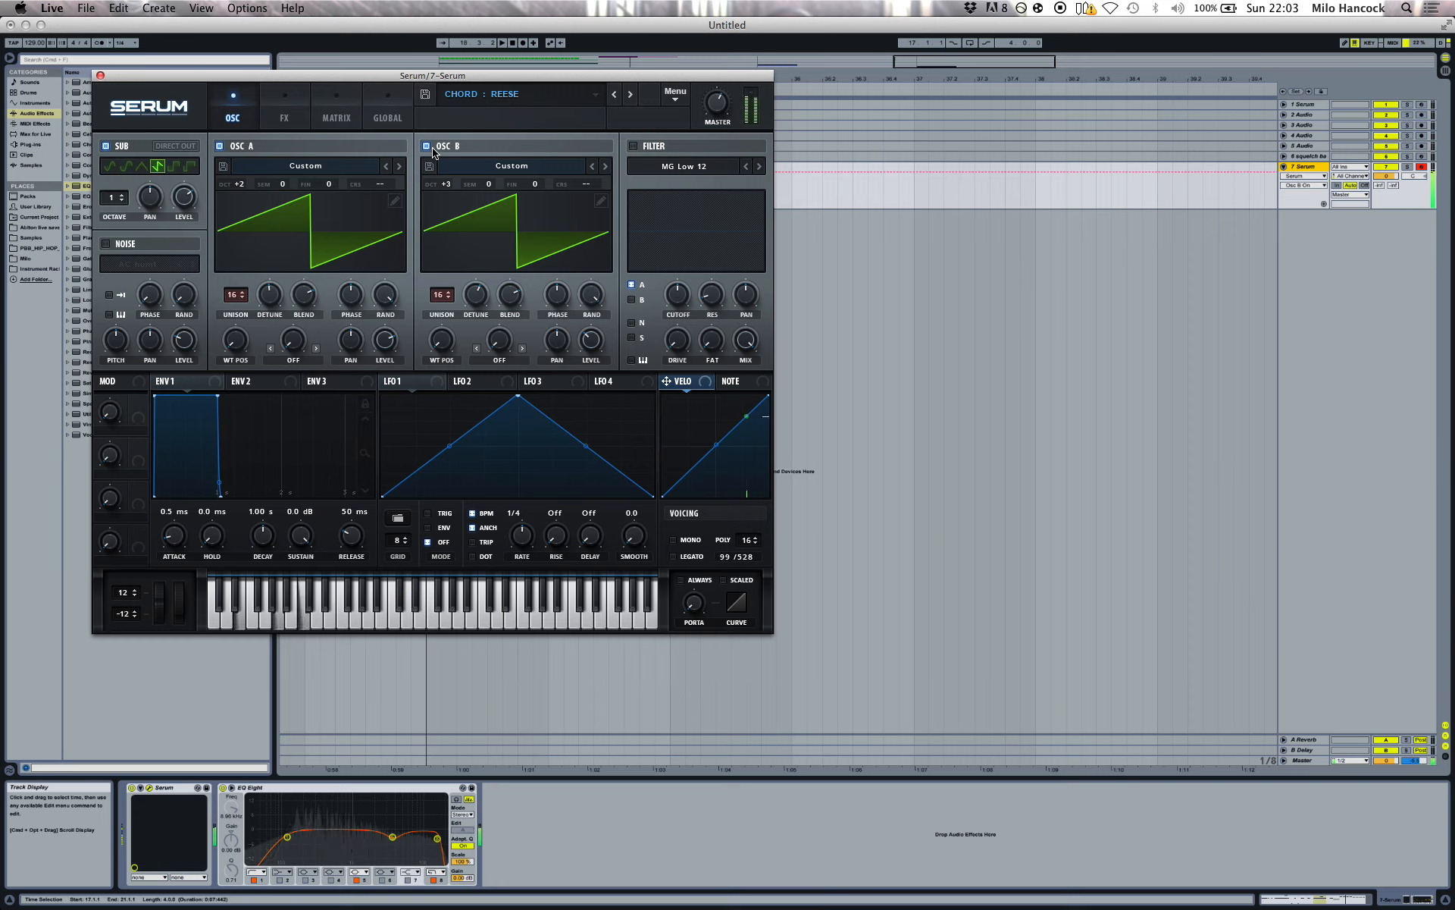
key(s)
key(g)
key(j)
key(a)
key(f)
key(h)
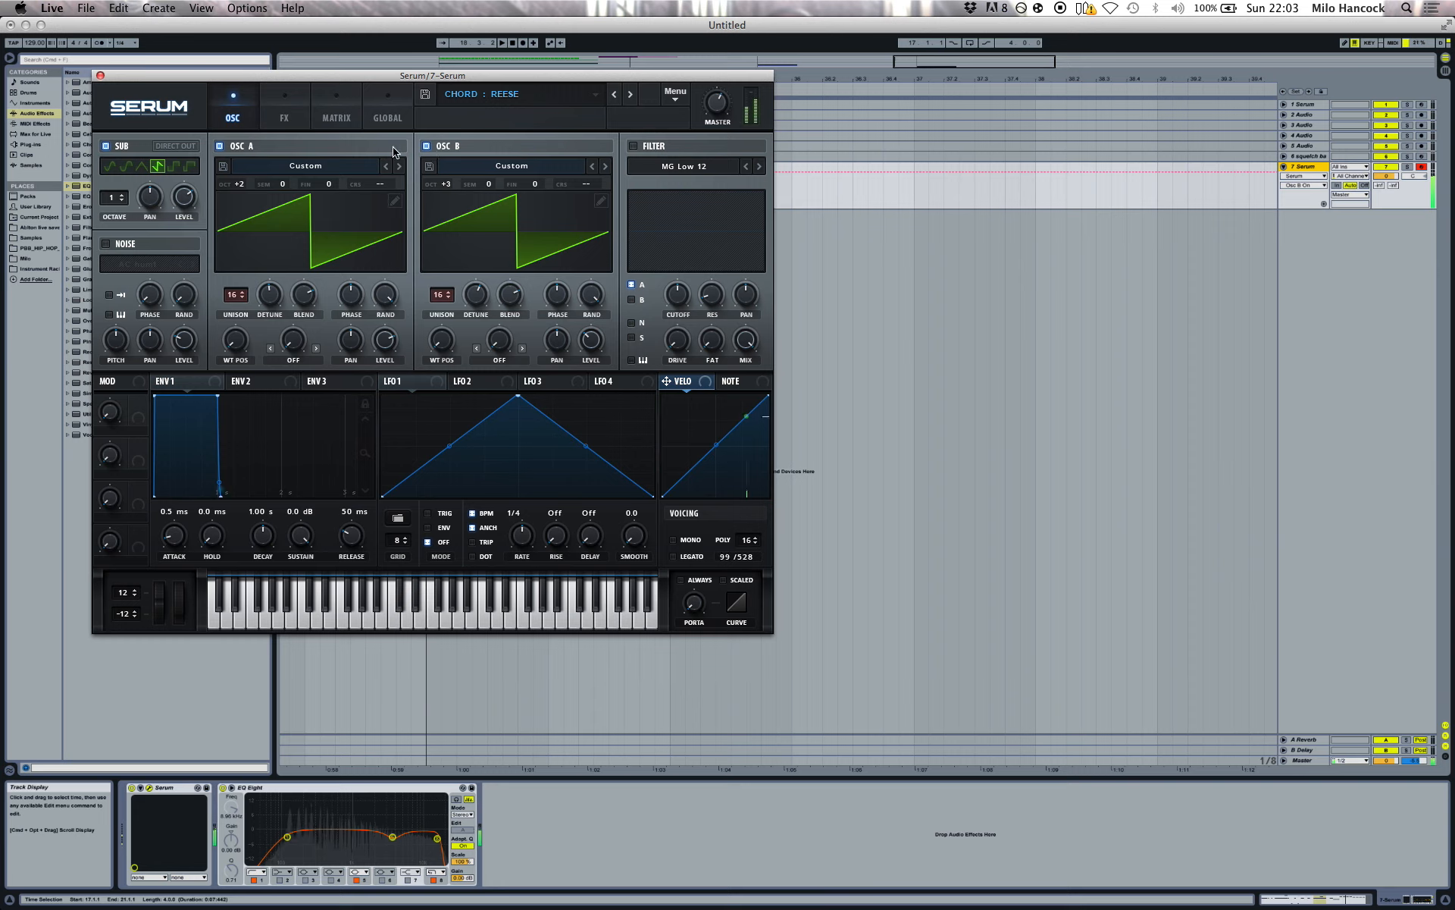
Step: Toggle the sub oscillator while playing chords to compare the sound with and without it, leaving it on
click(106, 146)
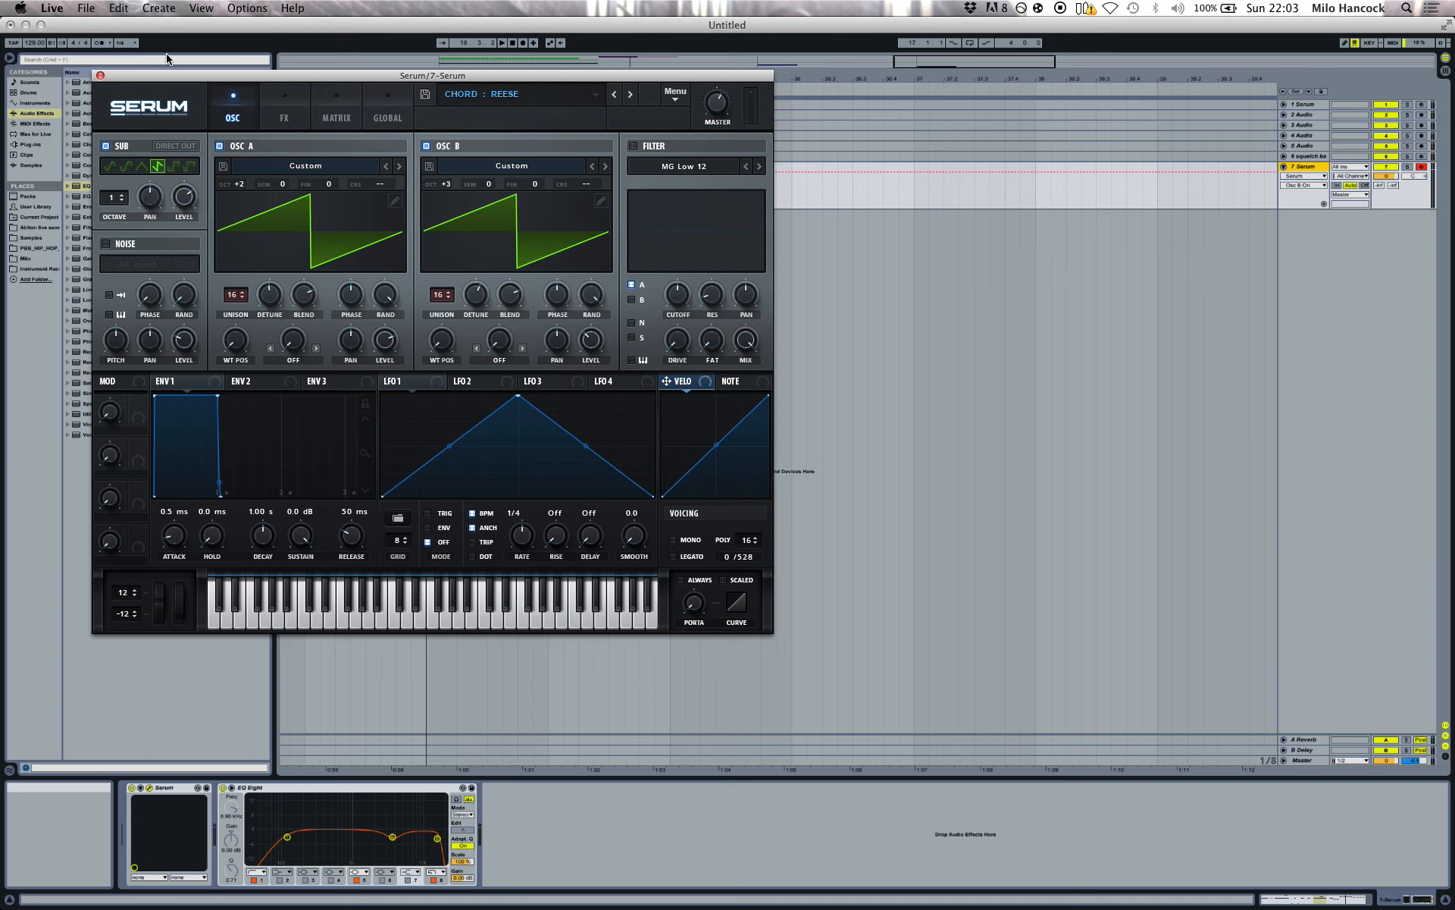
key(a)
key(f)
key(h)
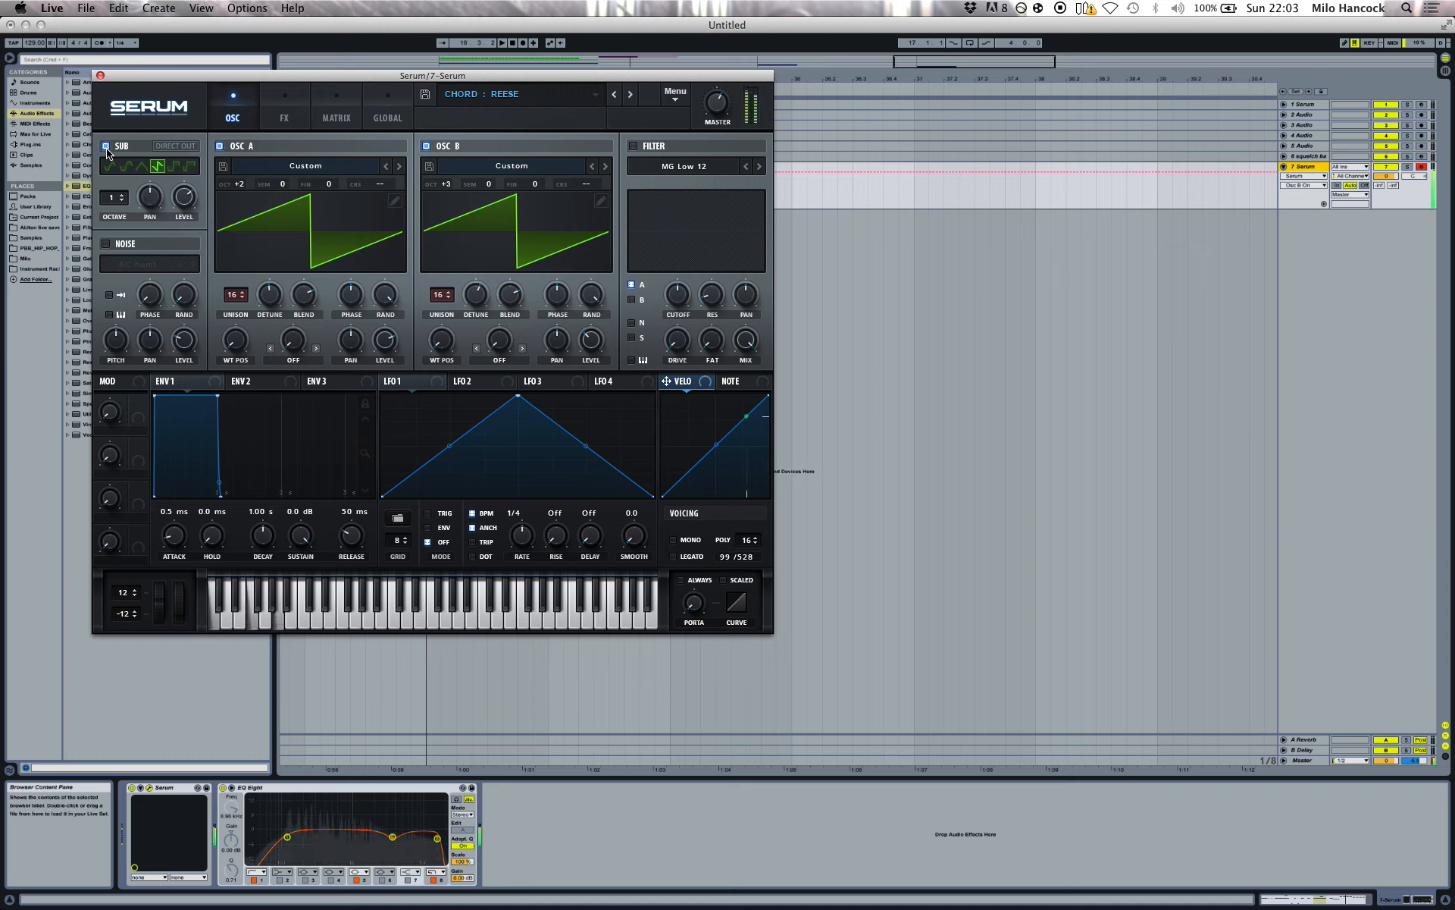
click(106, 148)
key(a)
key(f)
key(h)
key(a)
key(f)
key(h)
click(107, 147)
key(a)
key(f)
key(h)
key(s)
key(g)
key(j)
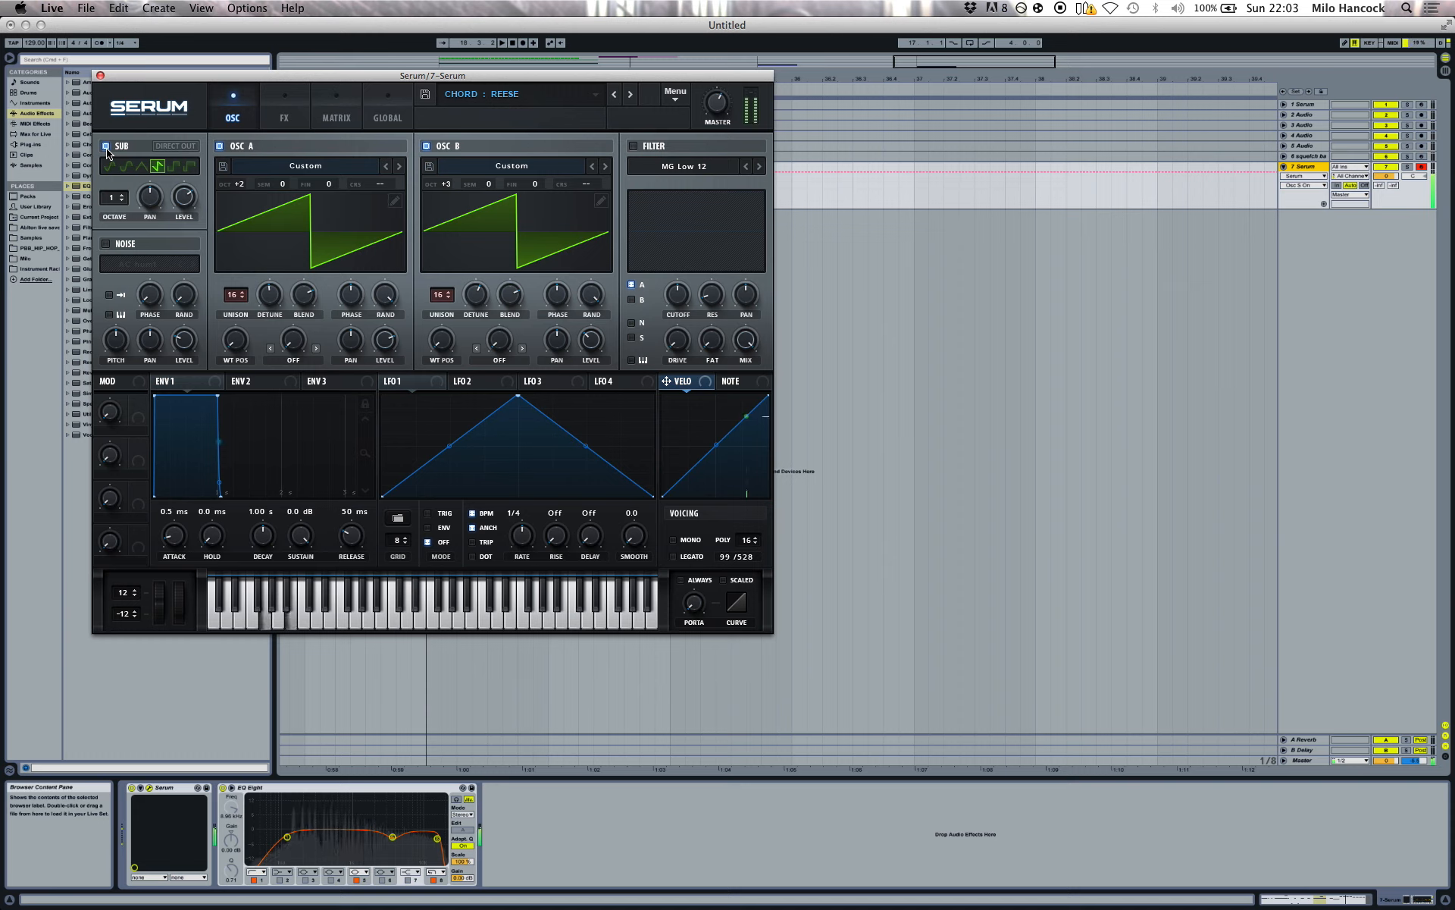
key(a)
key(f)
key(h)
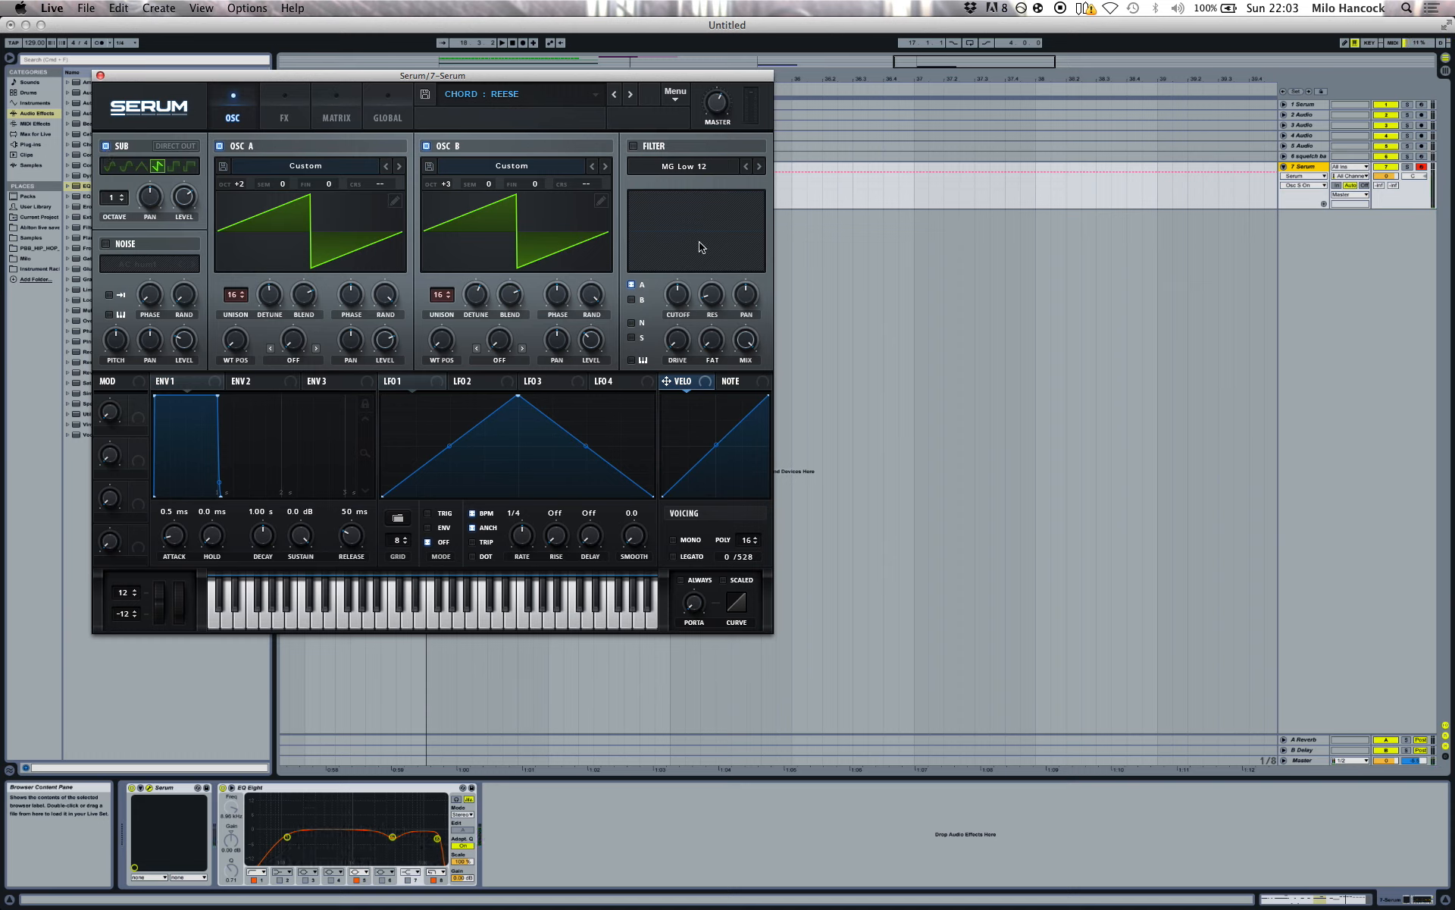
Step: Show the effects rack and examine the phaser's mix, phase, feedback, frequency, depth and rate settings
click(285, 110)
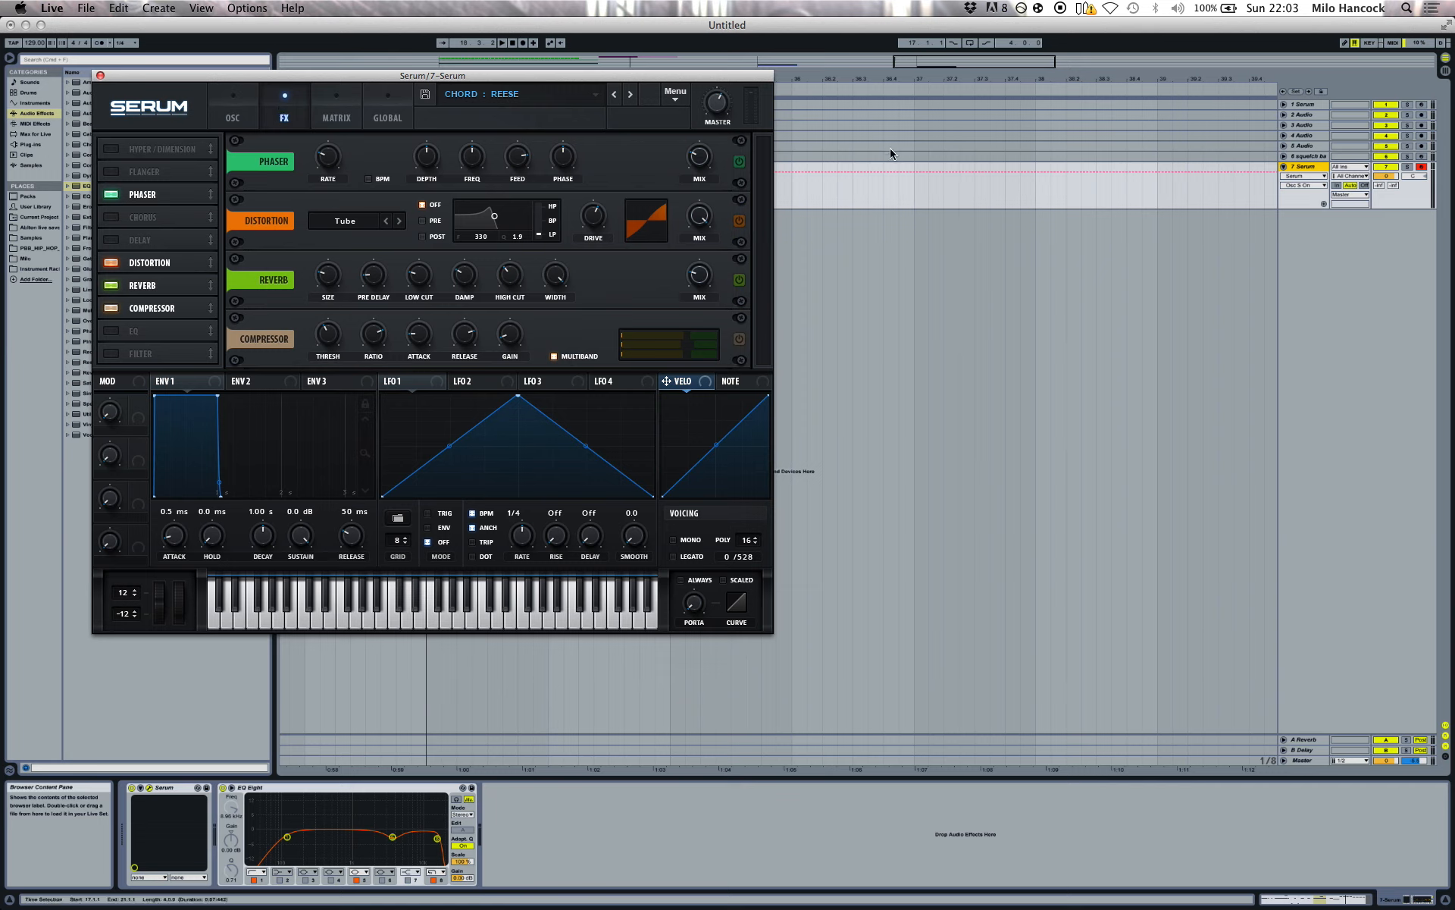
click(707, 161)
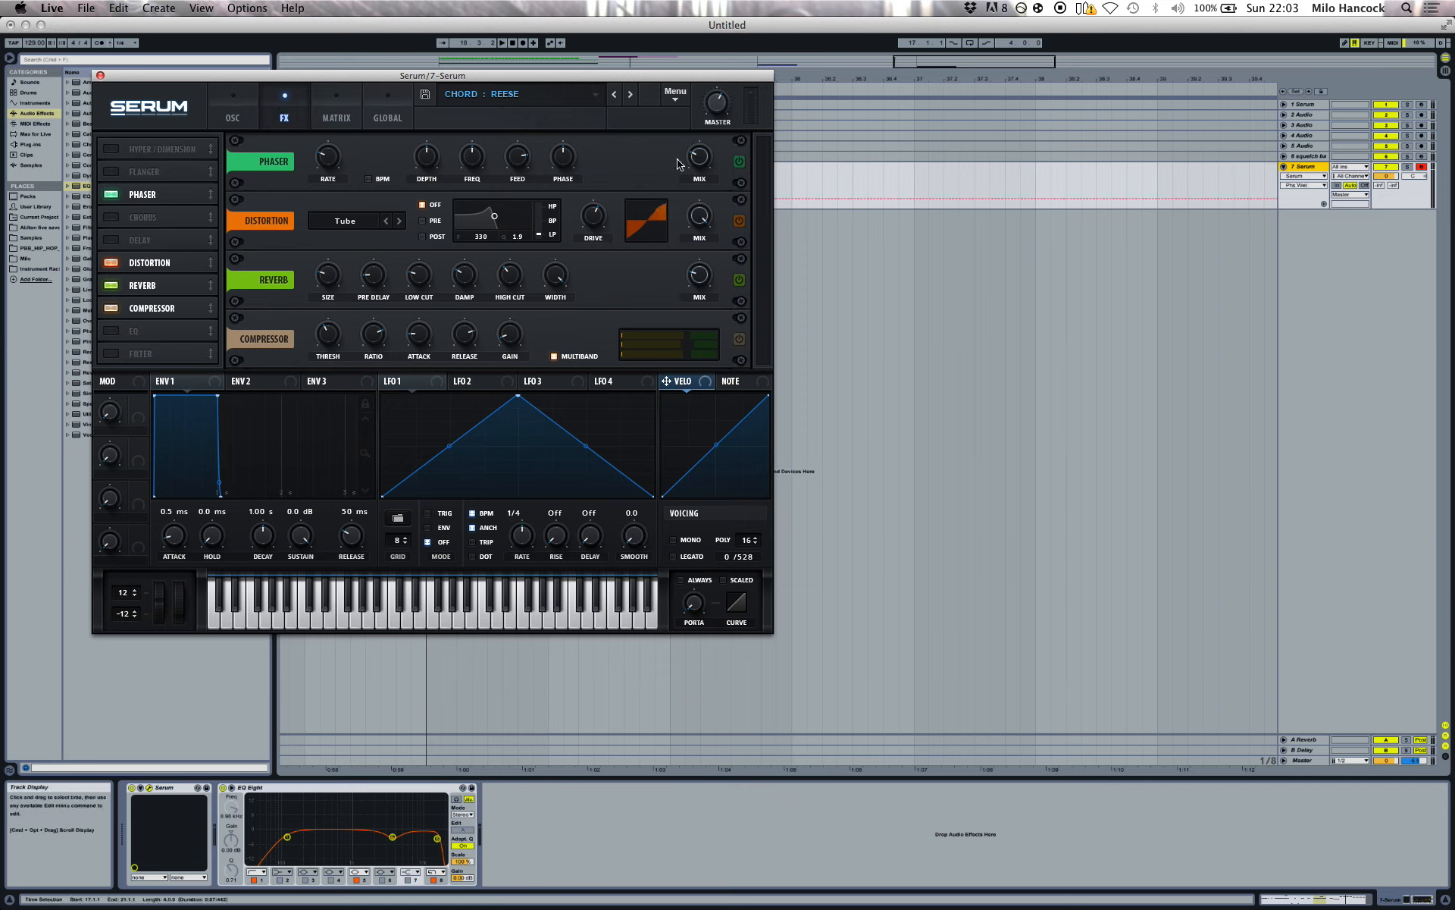
click(563, 160)
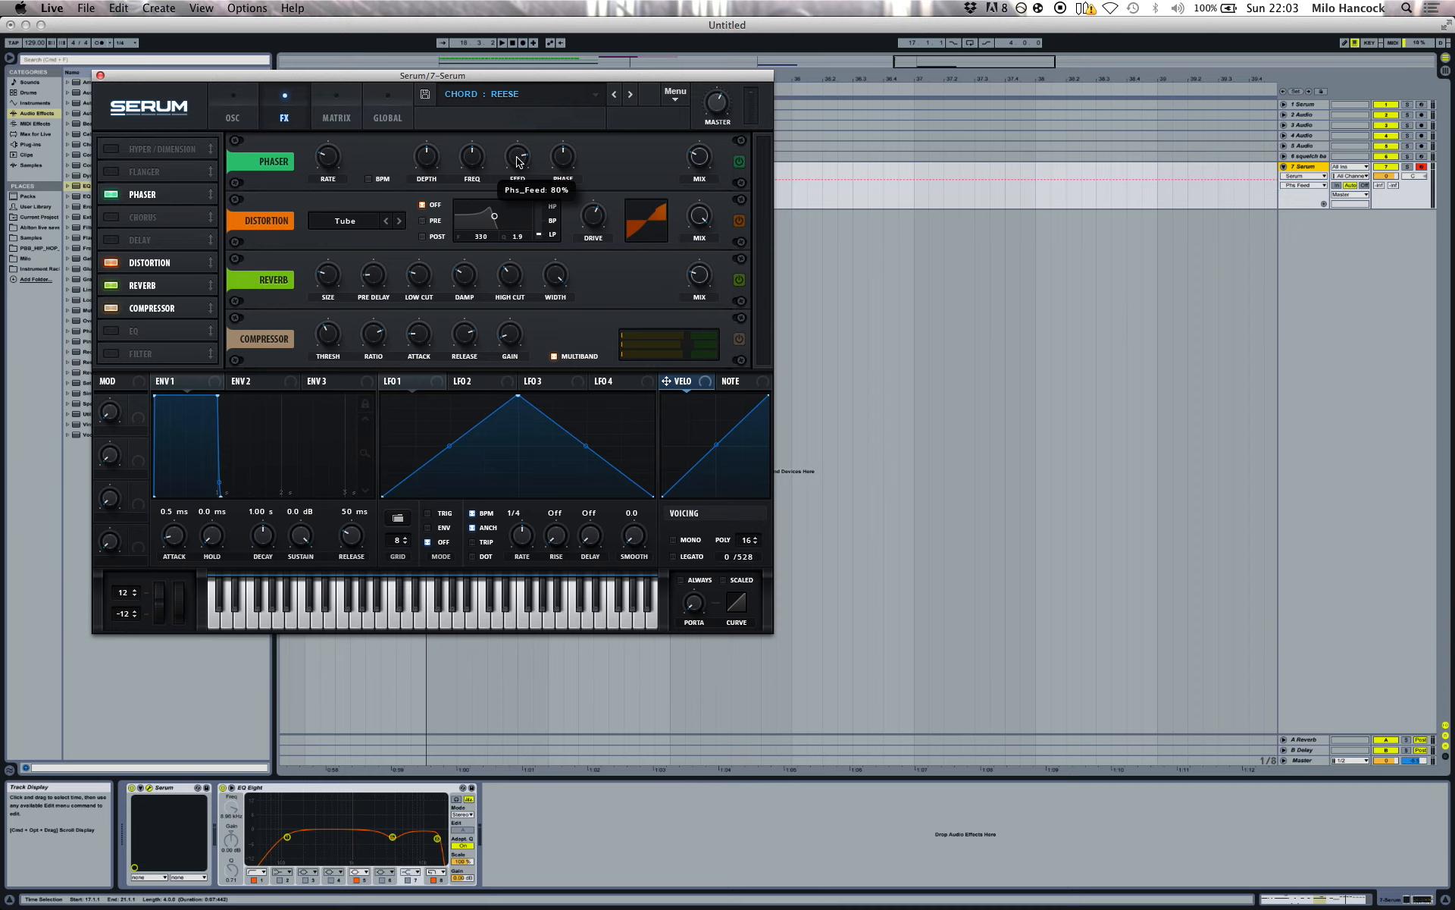
click(483, 162)
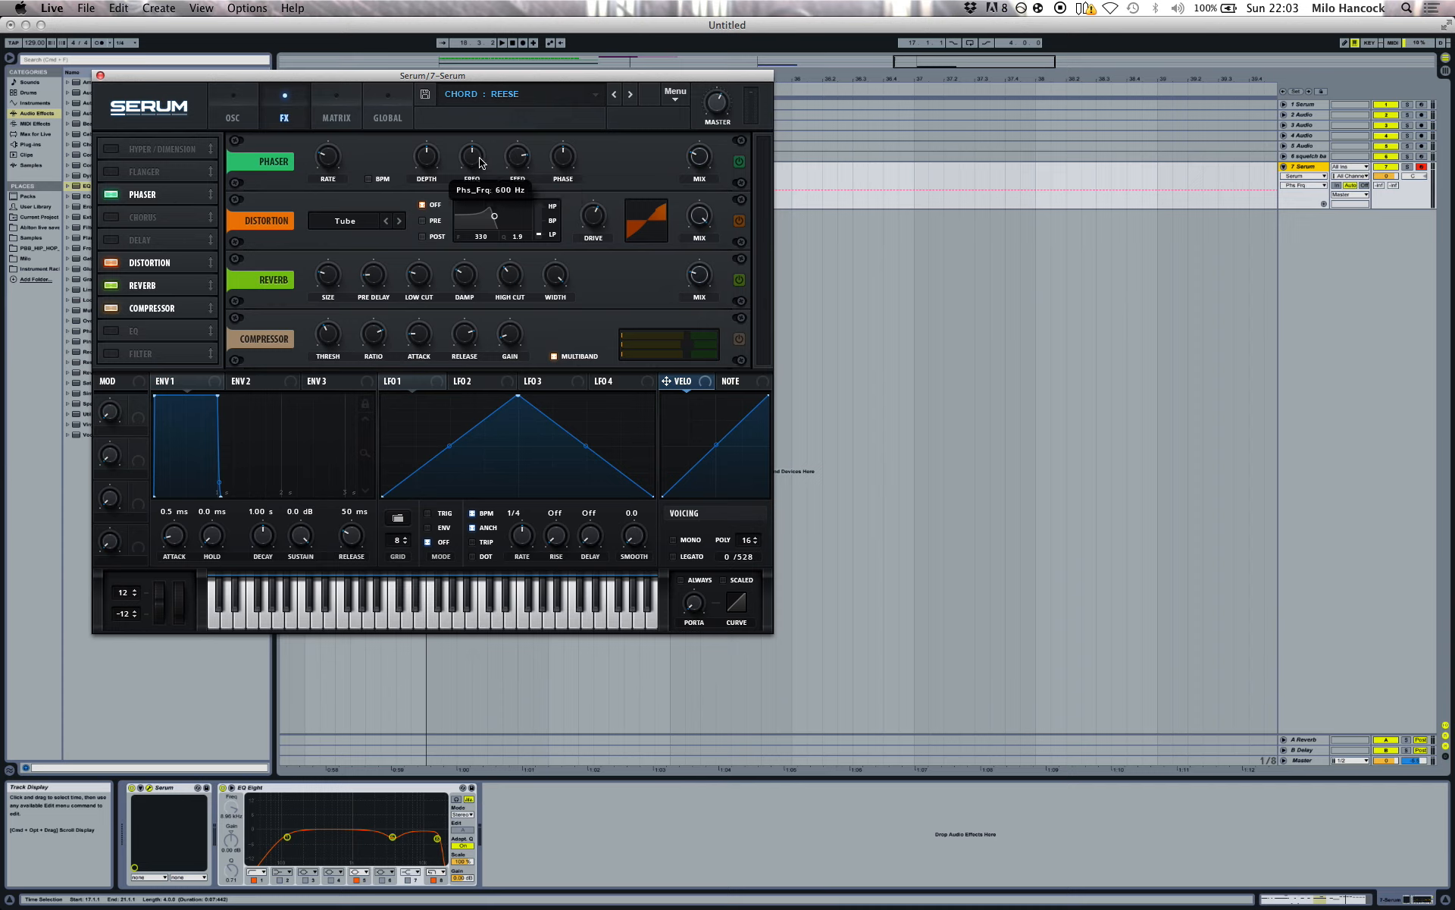
click(441, 160)
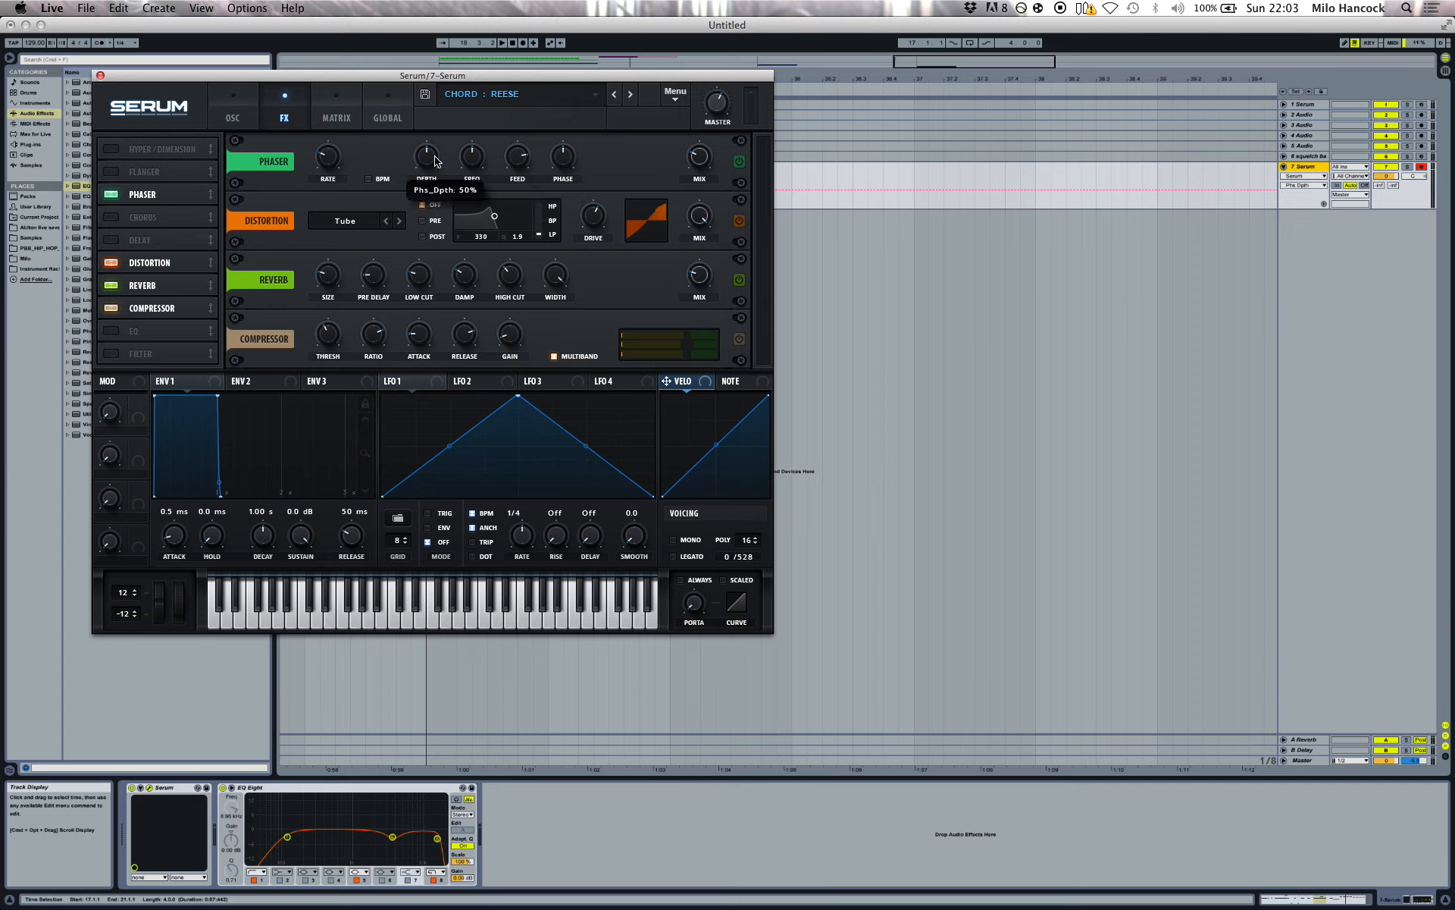
click(337, 169)
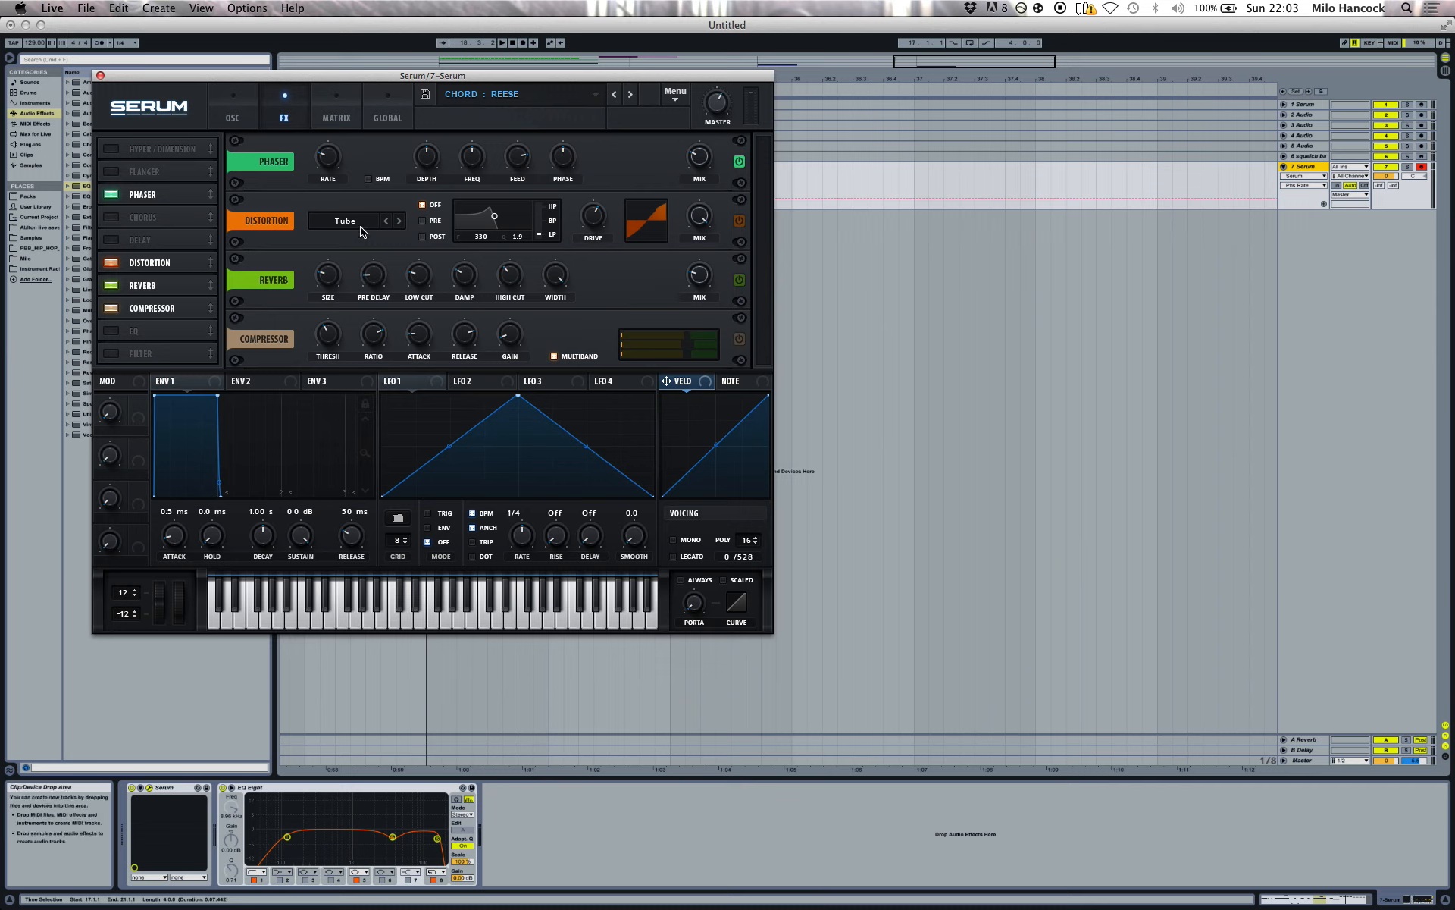
Step: Turn off the distortion effect and check the reverb's mix amount
click(111, 263)
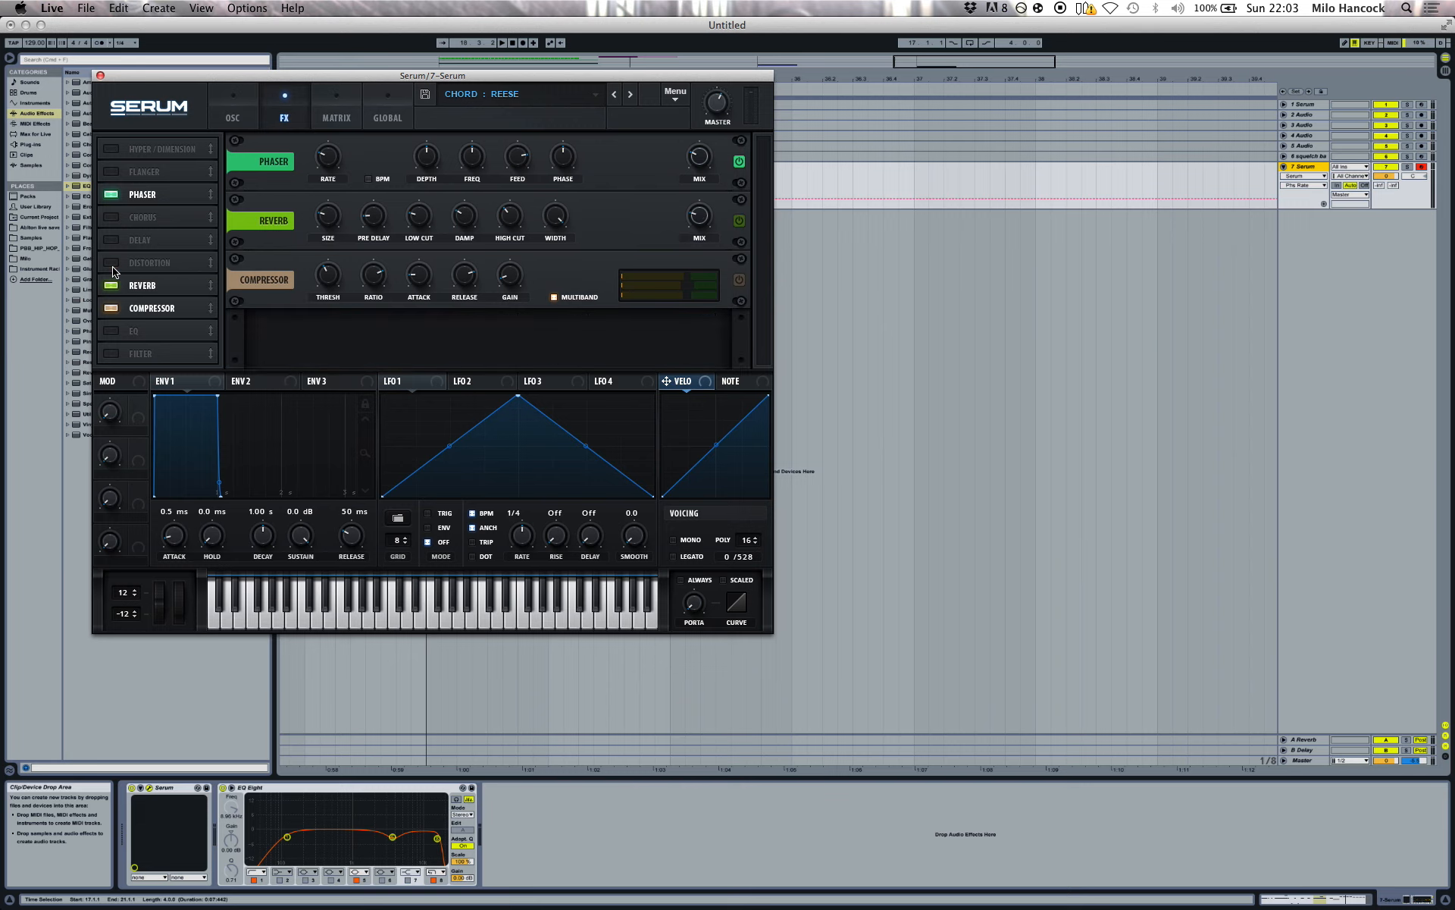
click(707, 220)
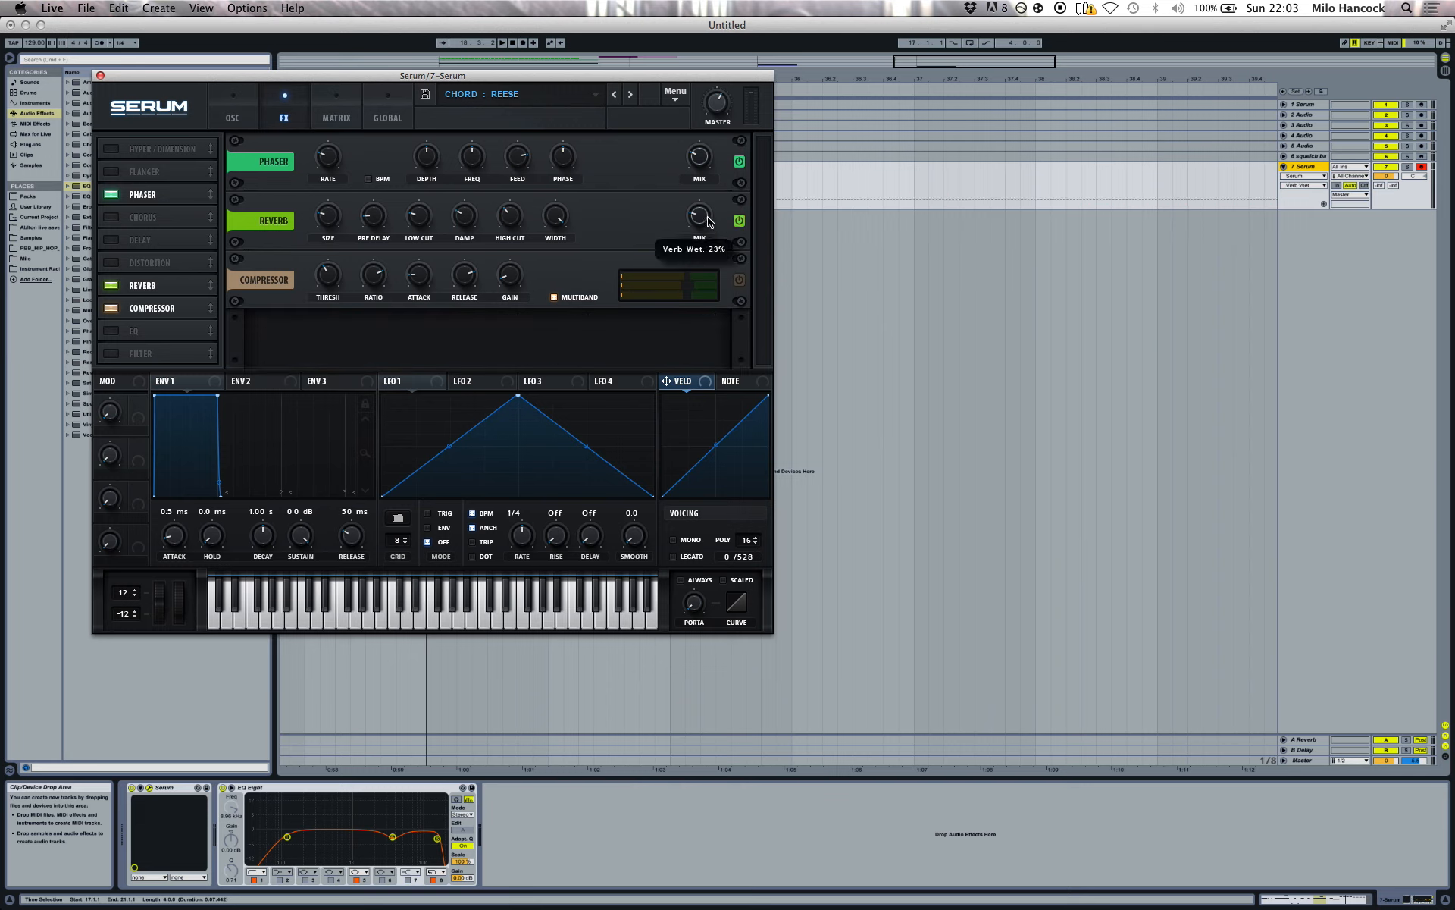
Step: Examine the reverb's size, pre-delay, low cut, damp, high cut and width settings
click(338, 218)
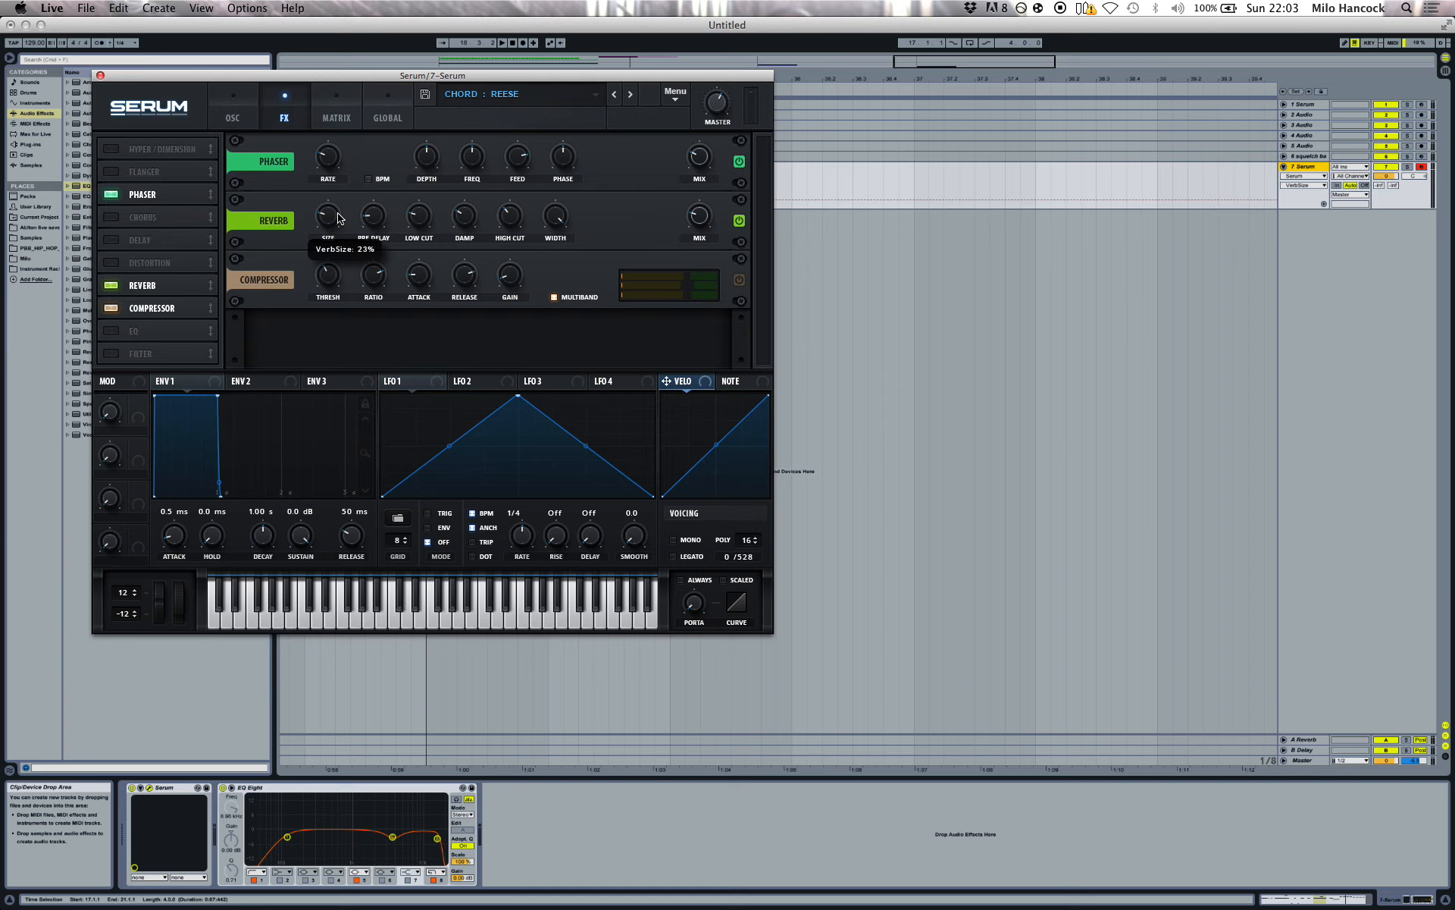
click(375, 216)
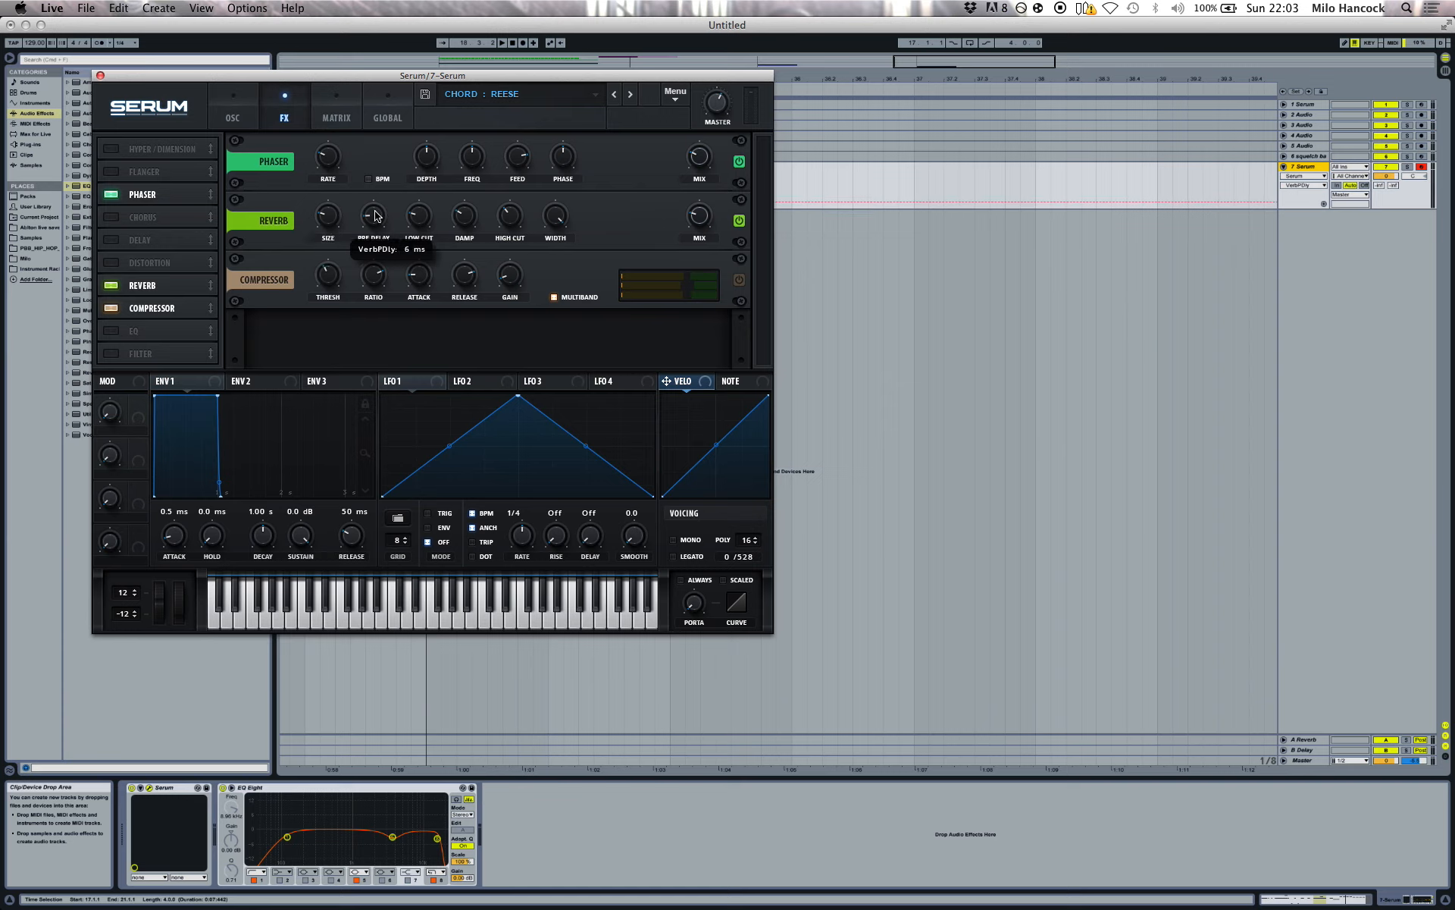
click(409, 215)
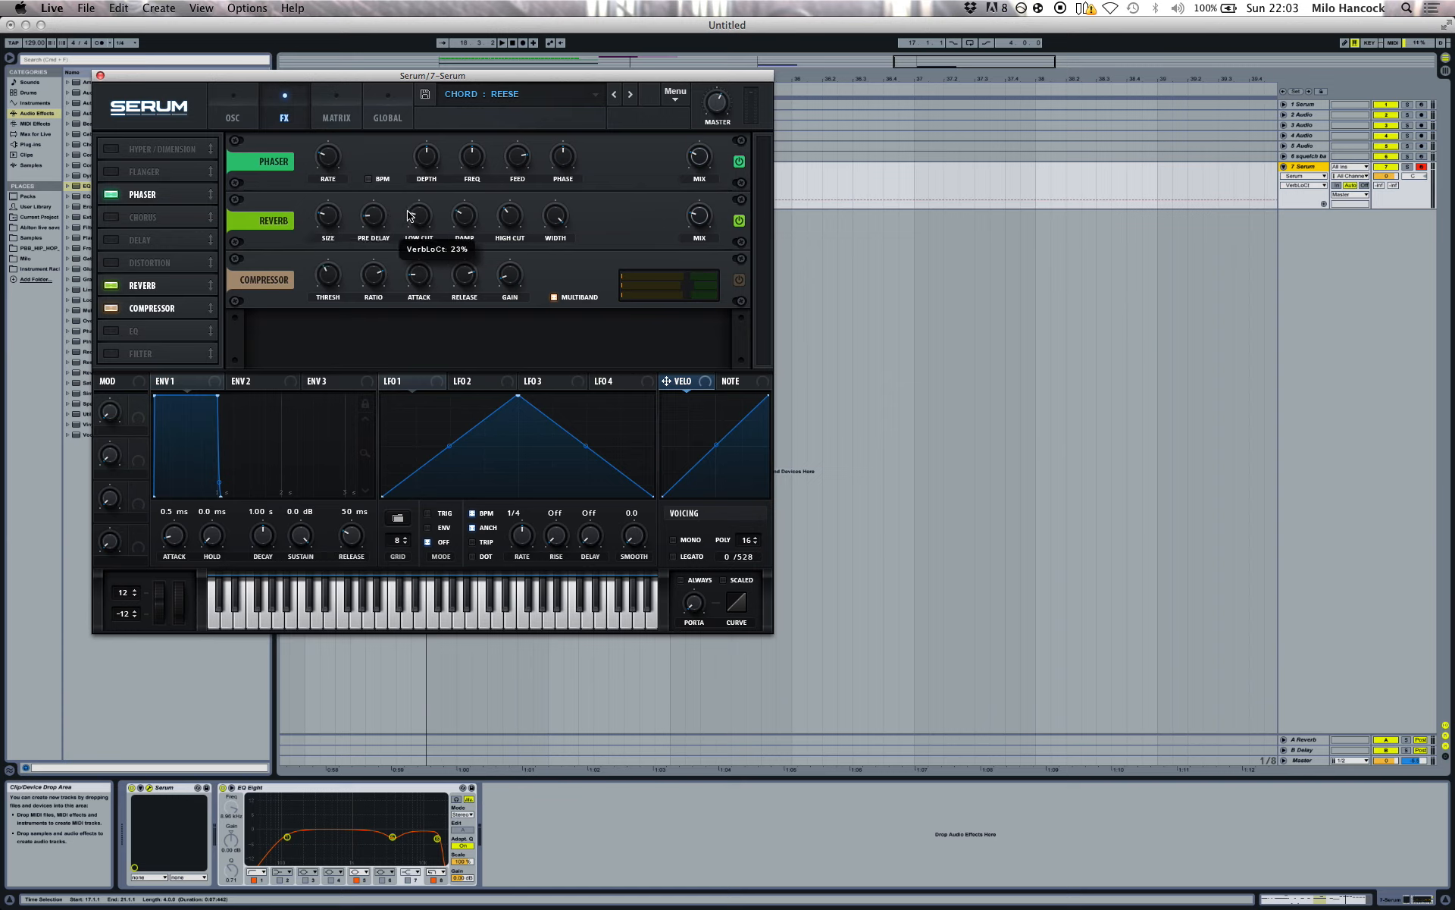
click(473, 217)
click(513, 218)
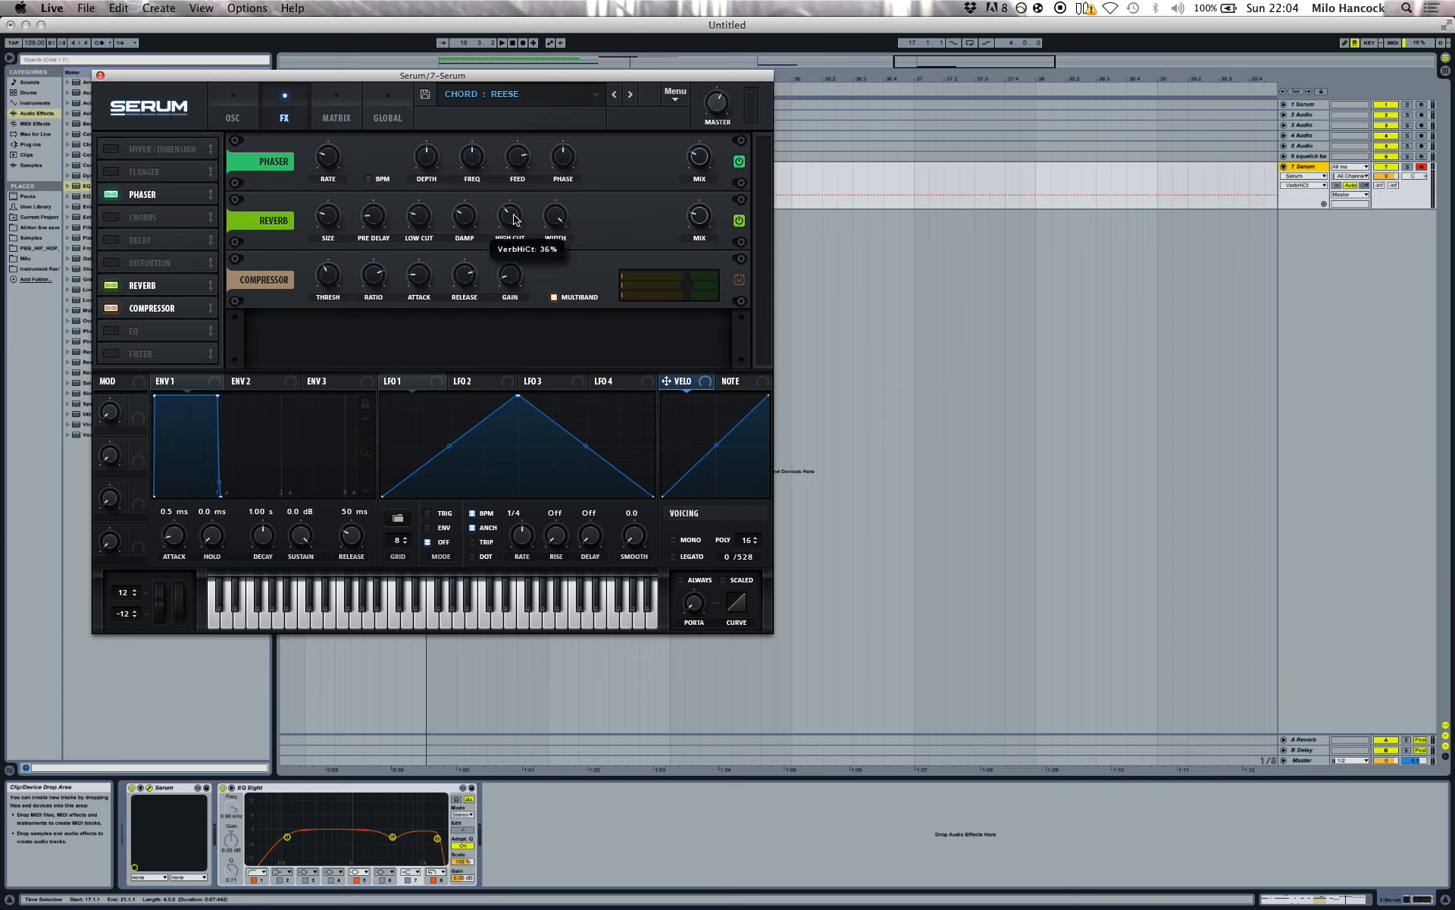
click(556, 218)
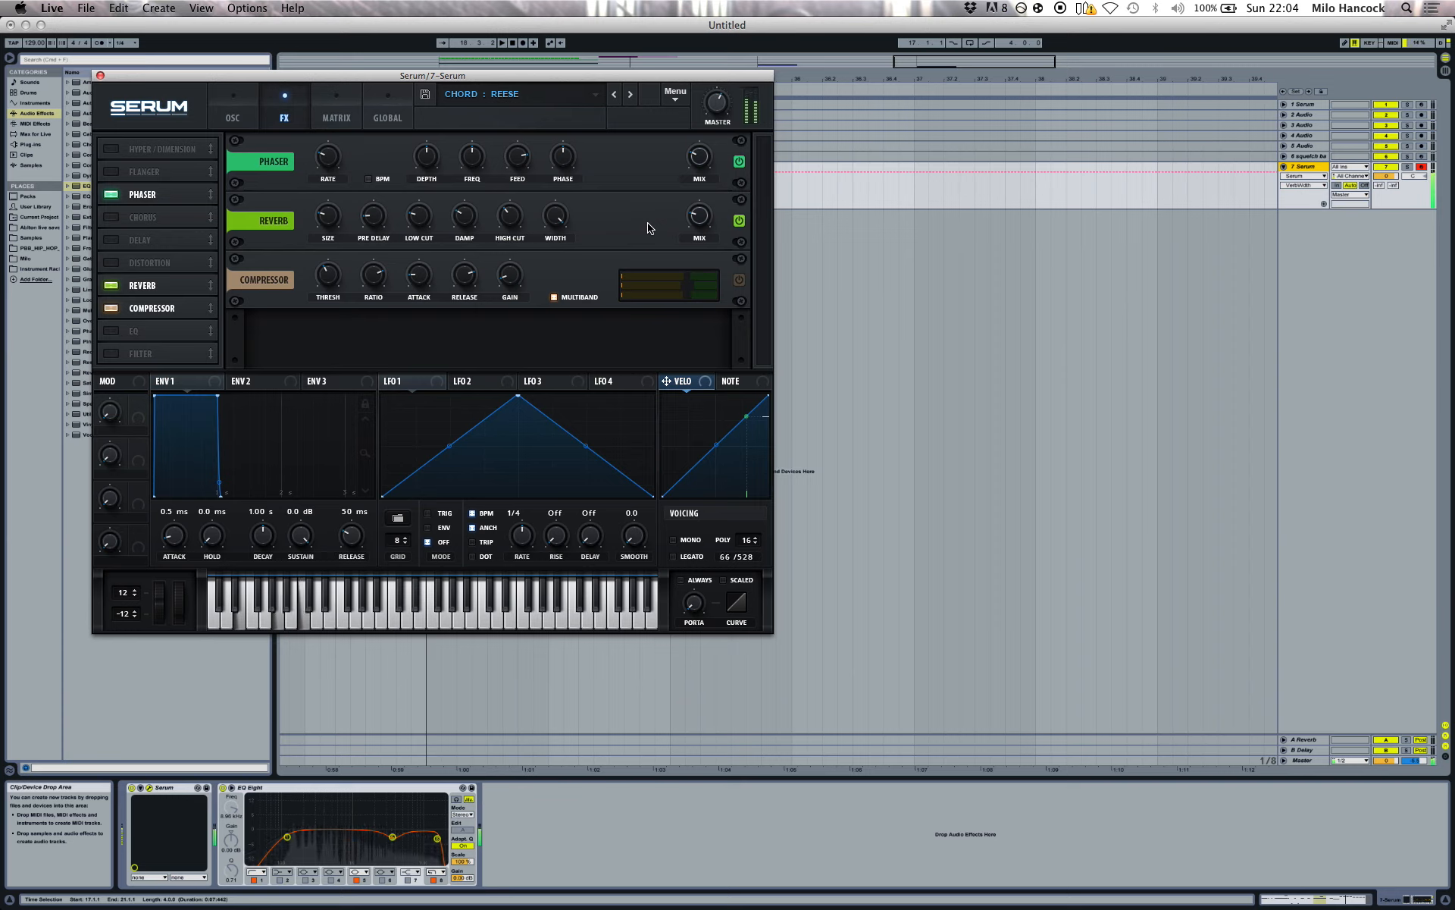
Step: Turn on the multiband compressor while holding a chord and set its threshold to -14.3 dB
click(744, 280)
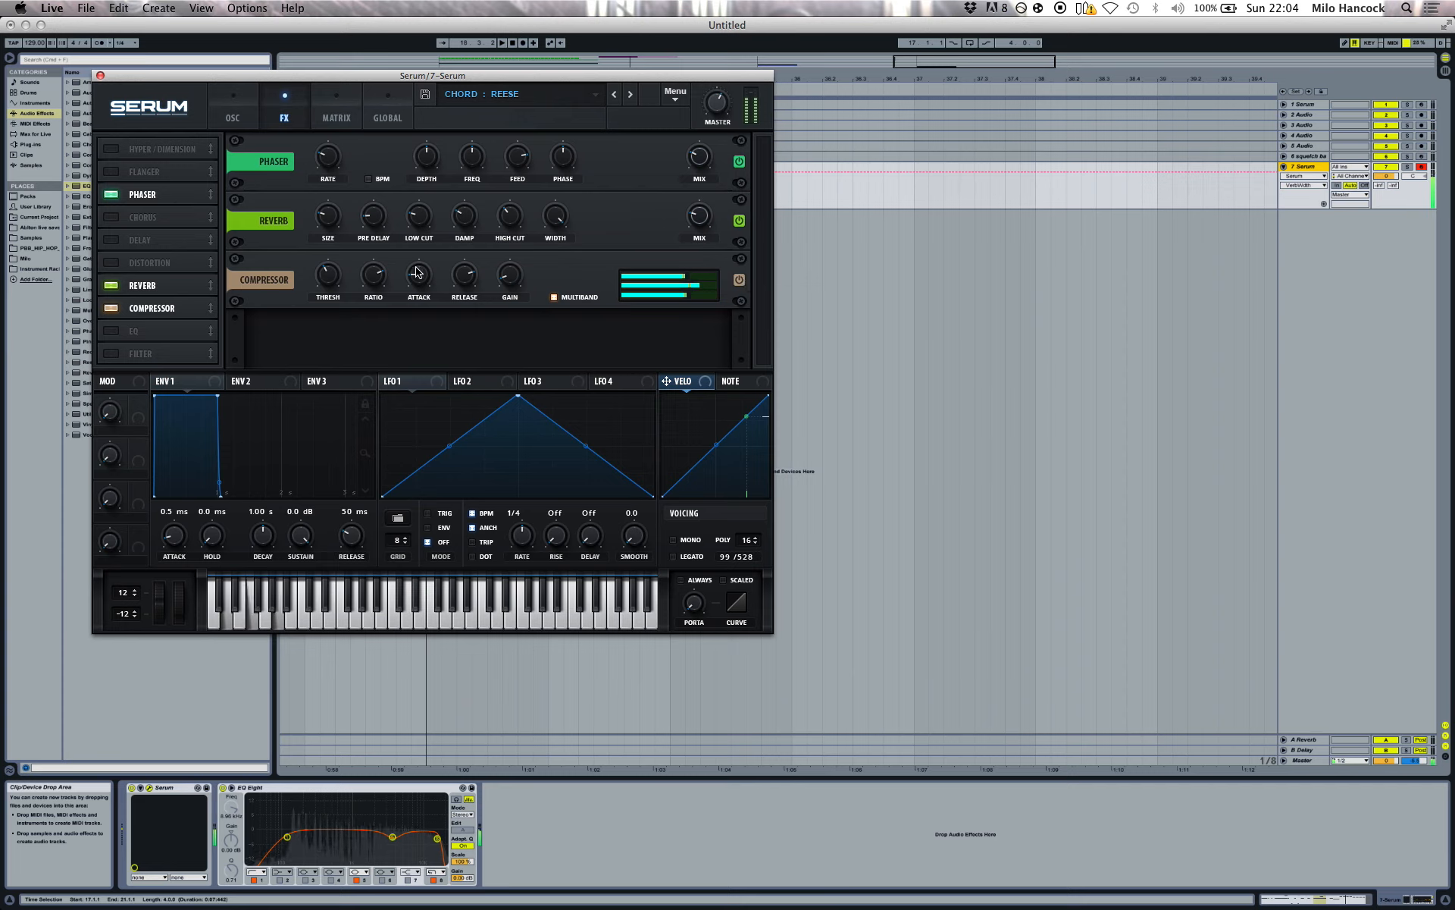
click(338, 275)
drag(339, 275, 338, 279)
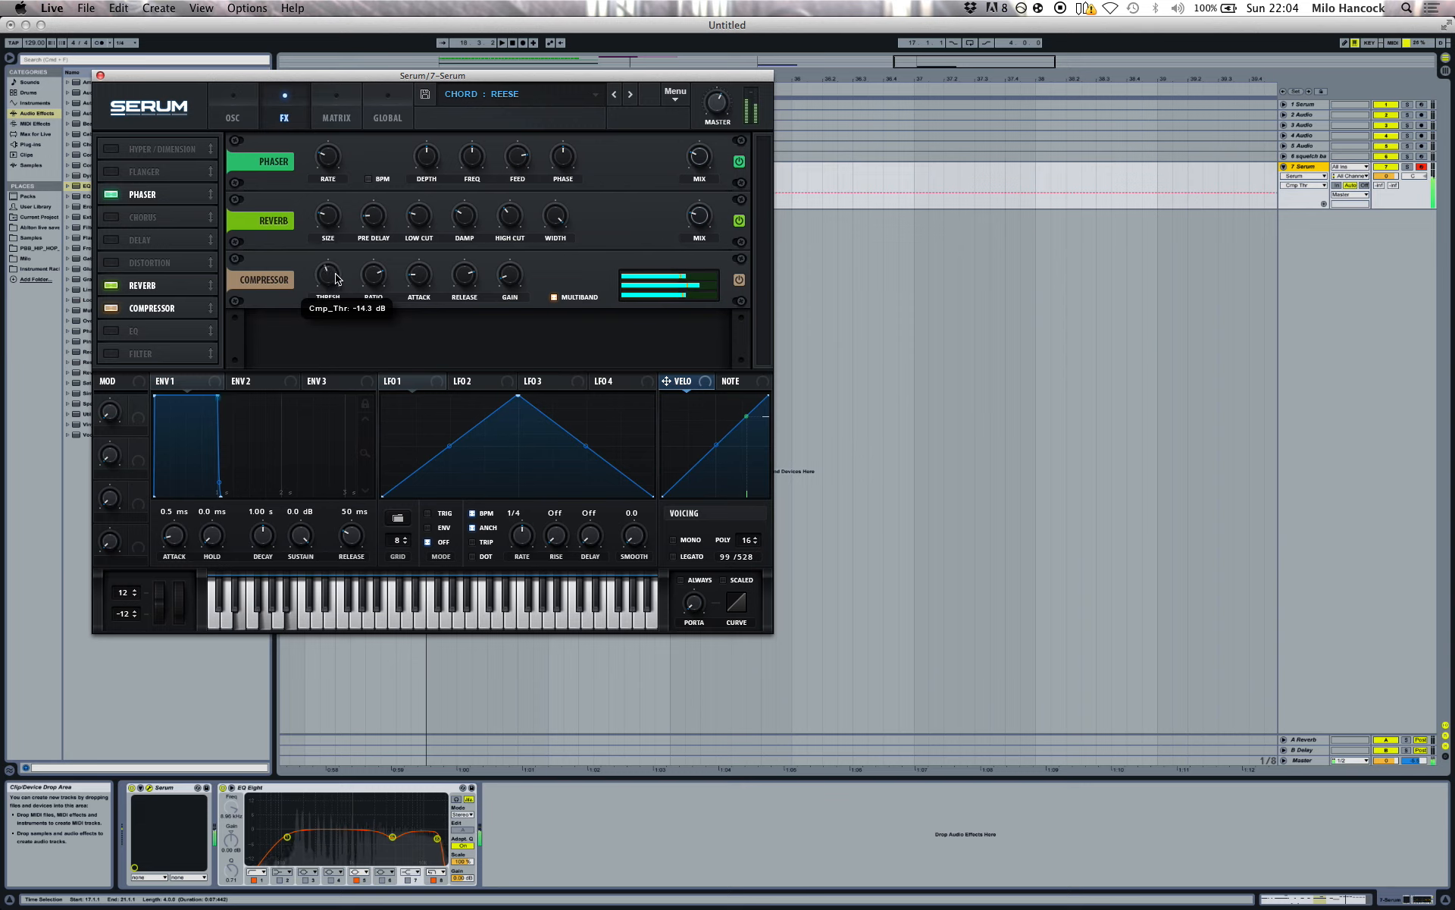
Step: Check the compressor's gain, release, attack, ratio and threshold settings
click(513, 274)
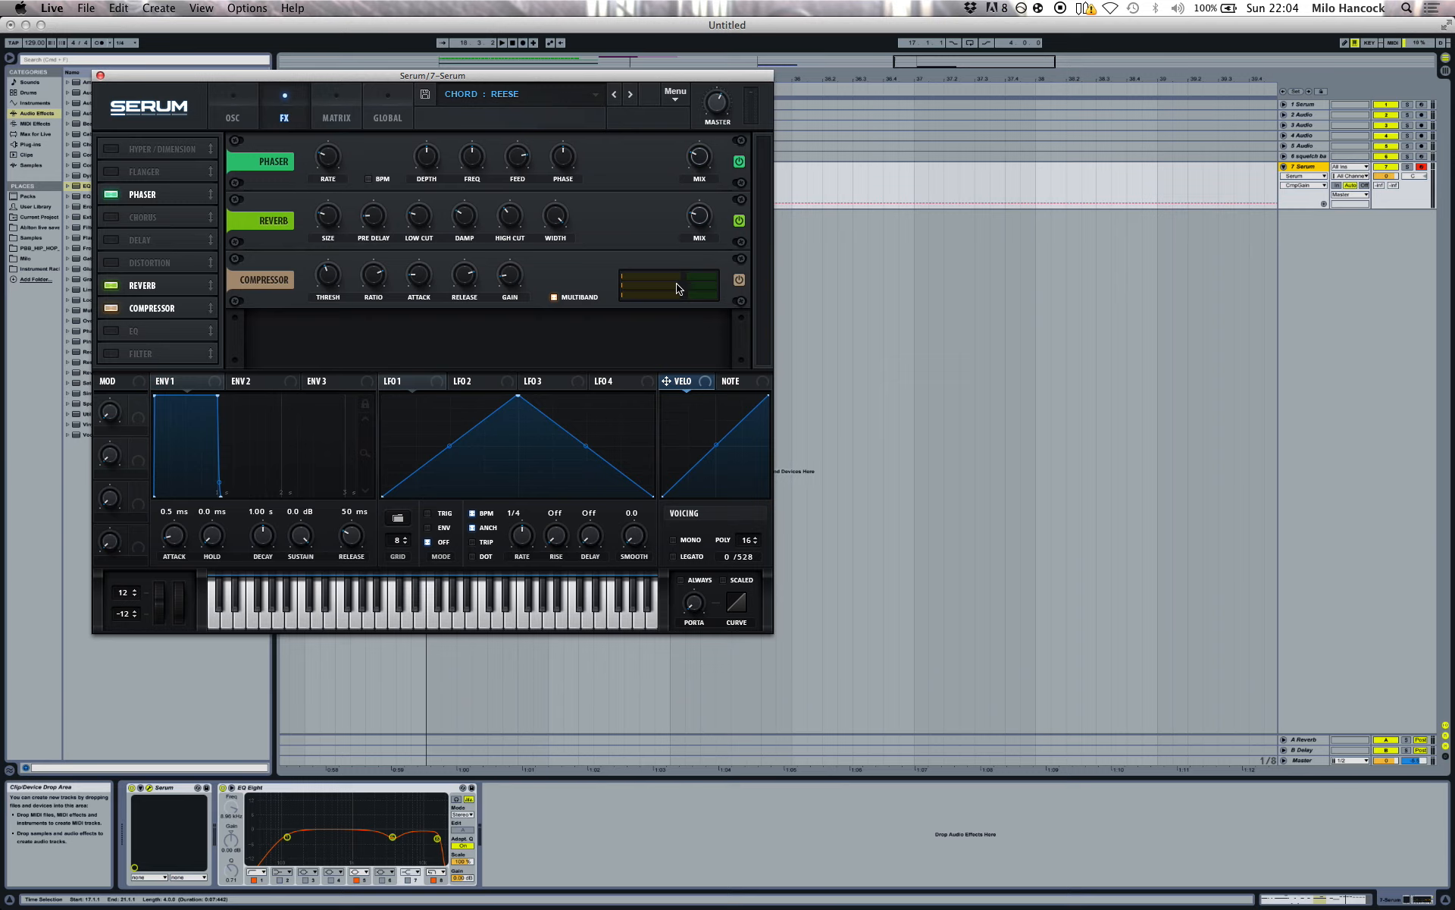
mouse_move(518, 284)
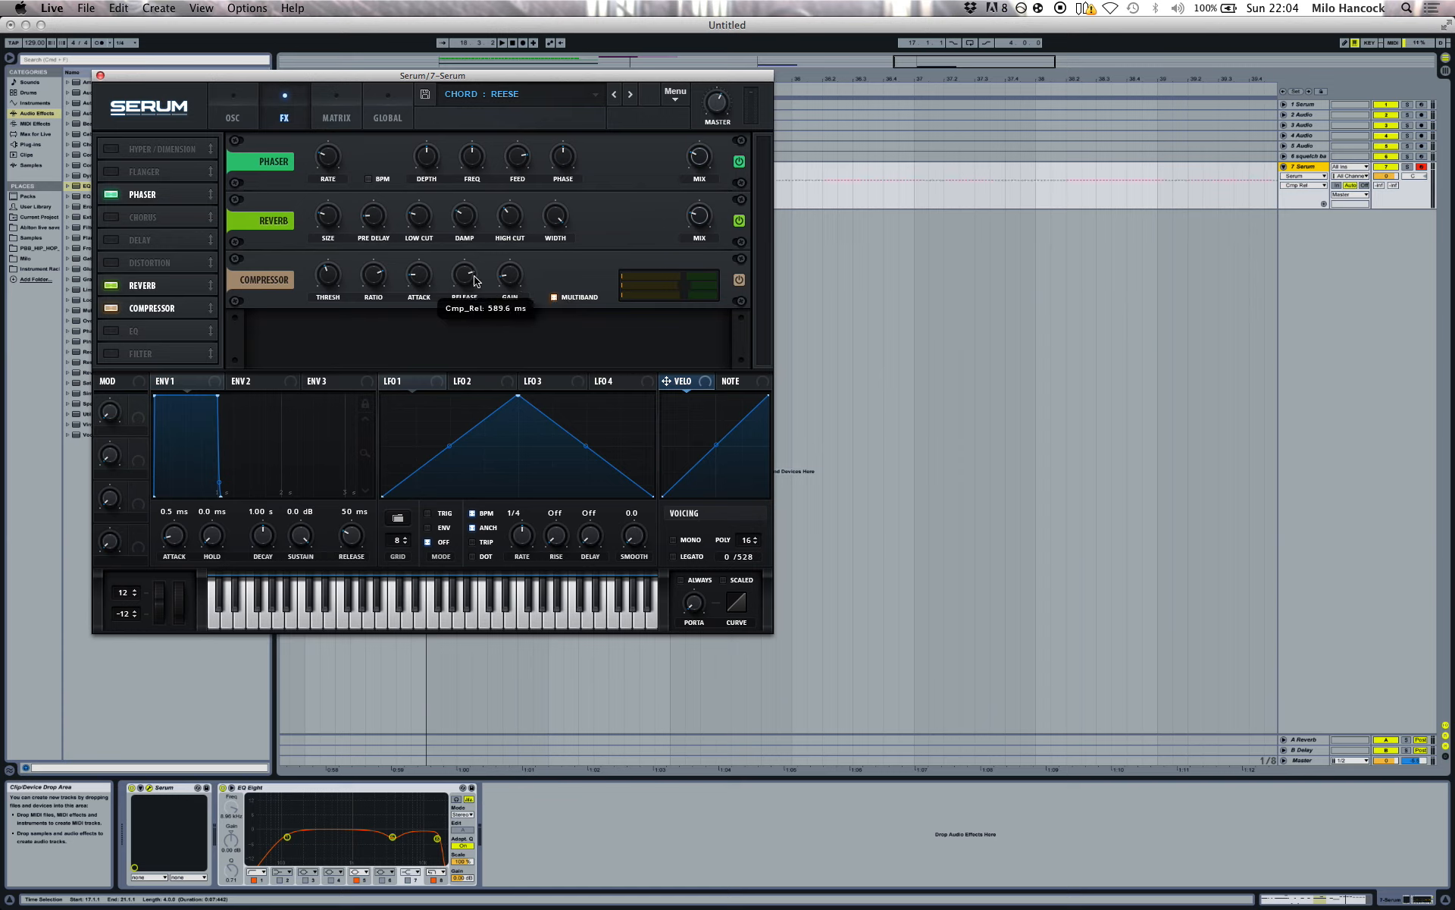
mouse_move(421, 280)
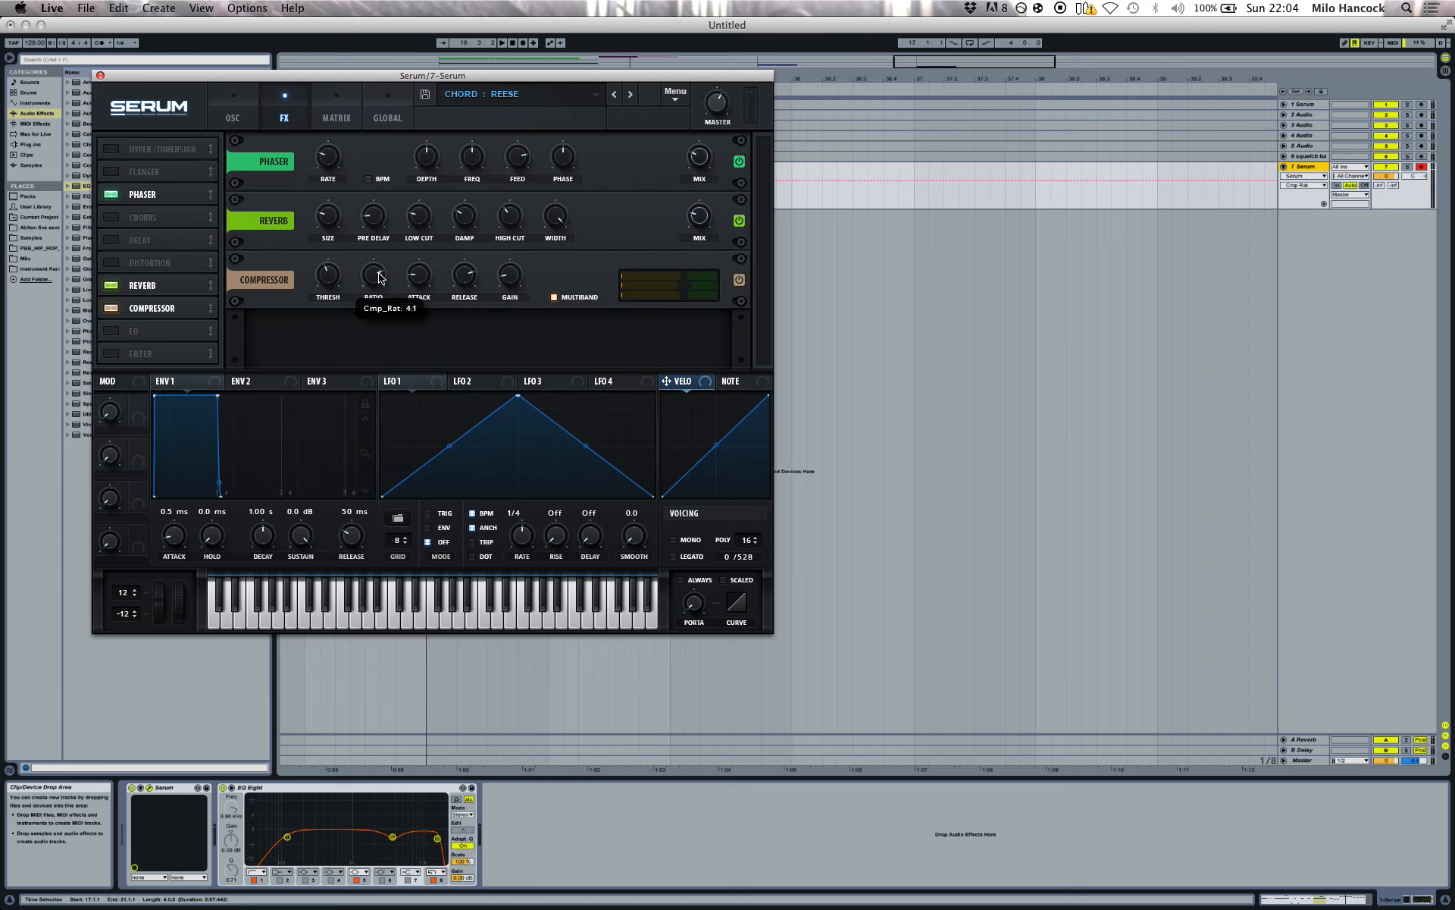
click(312, 270)
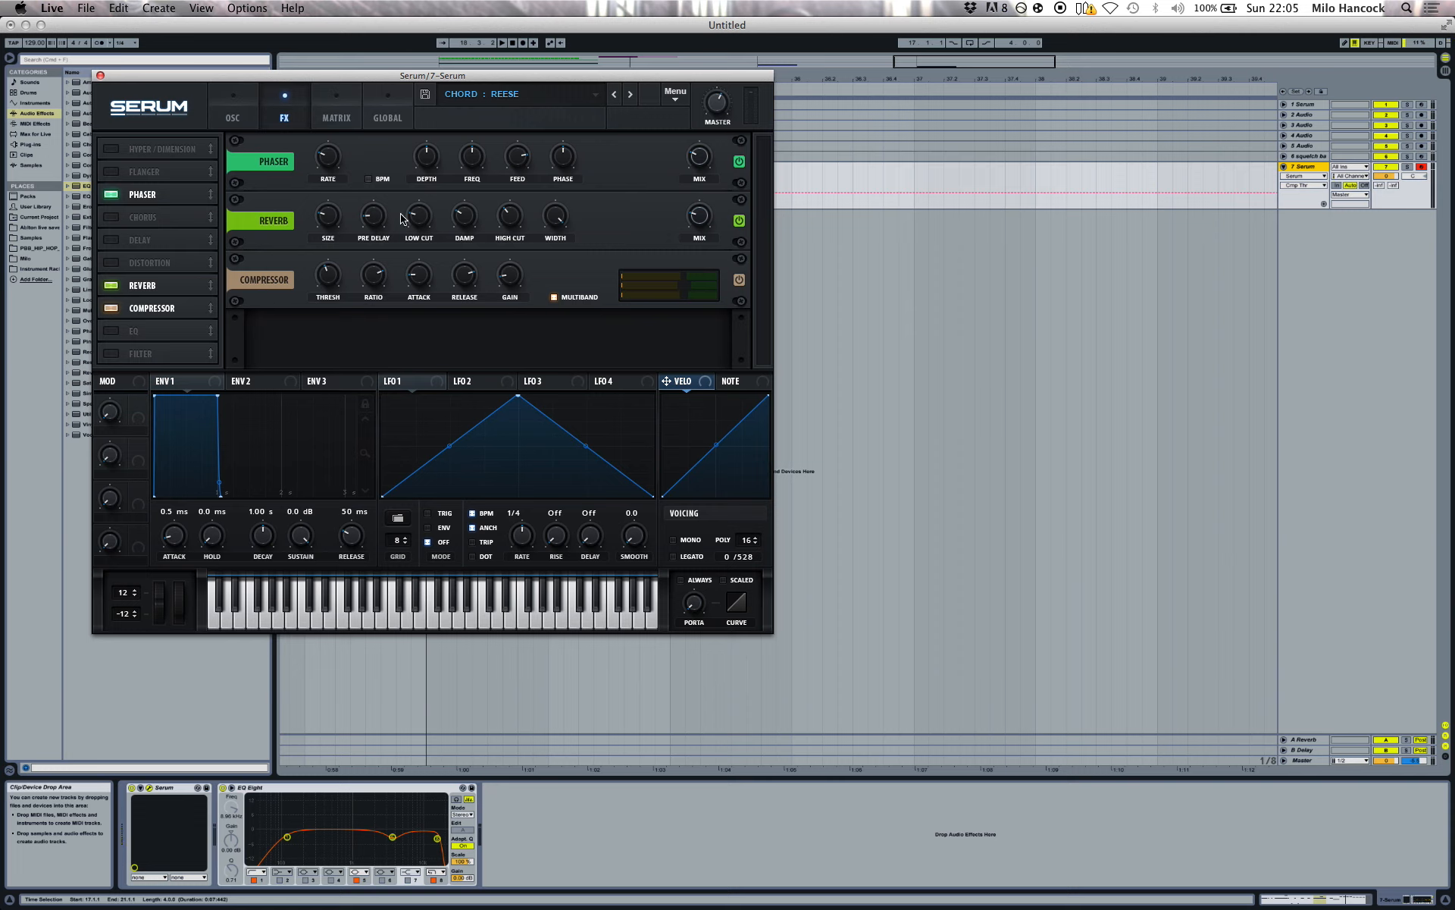
Step: Show the global unison mode options for oscillator A, keeping Super, and view the detune spread on oscillator A
click(317, 115)
click(308, 116)
click(327, 108)
click(383, 113)
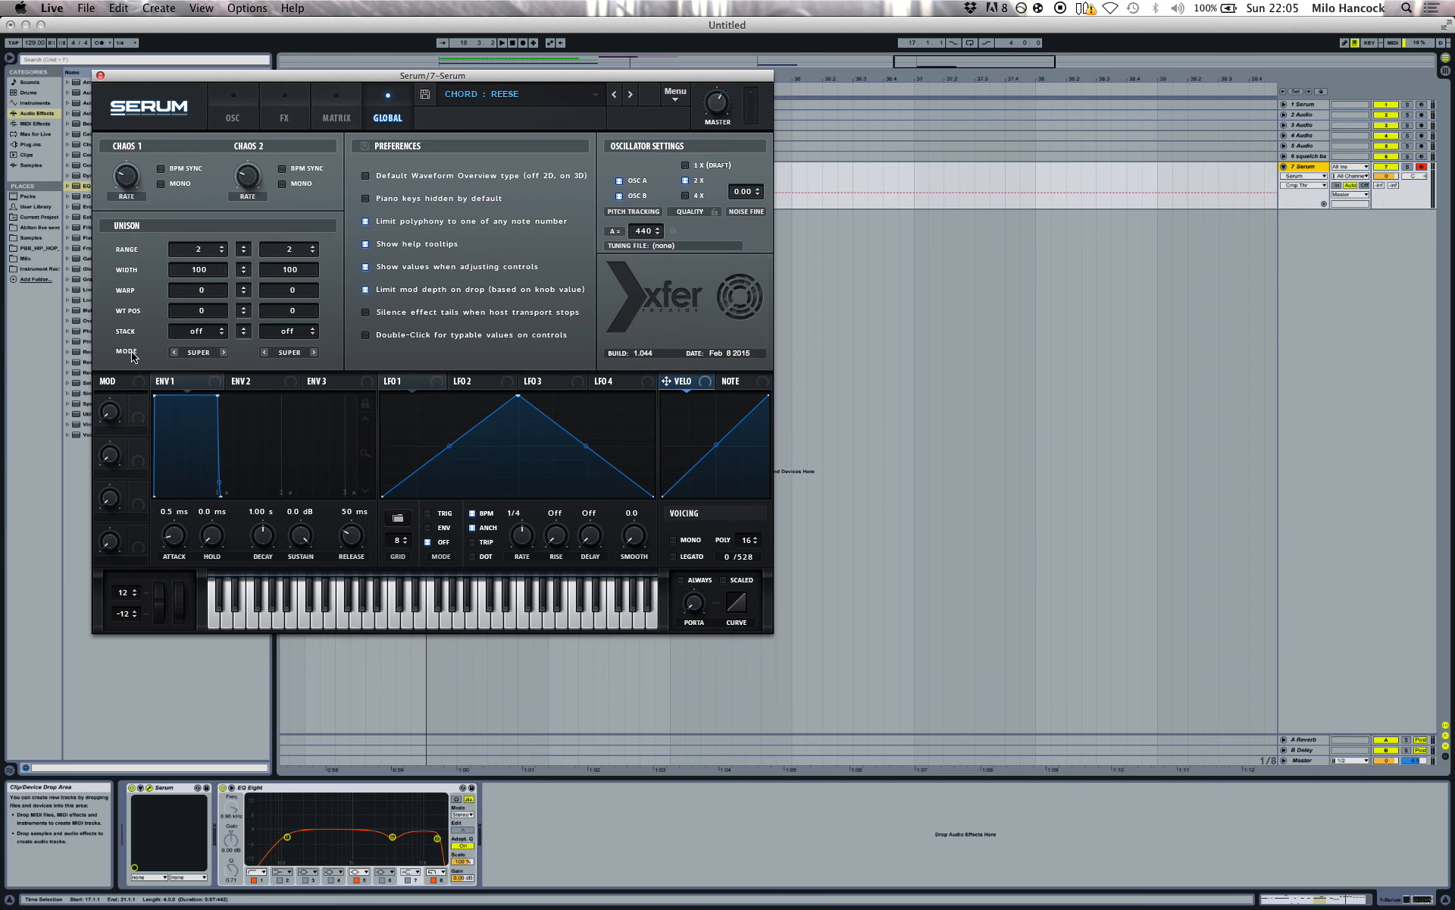
click(191, 354)
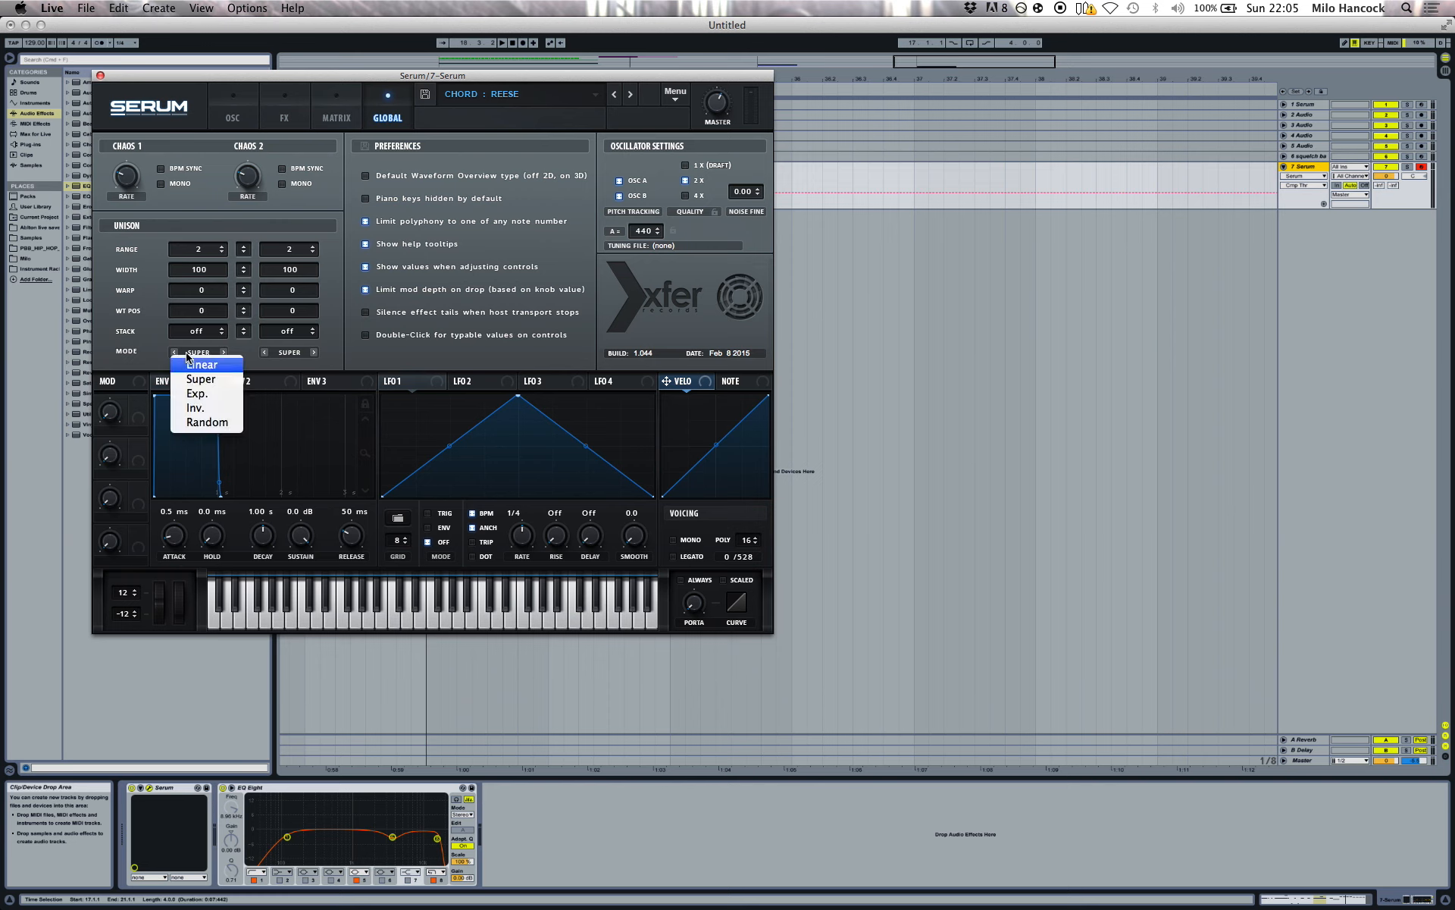
click(203, 364)
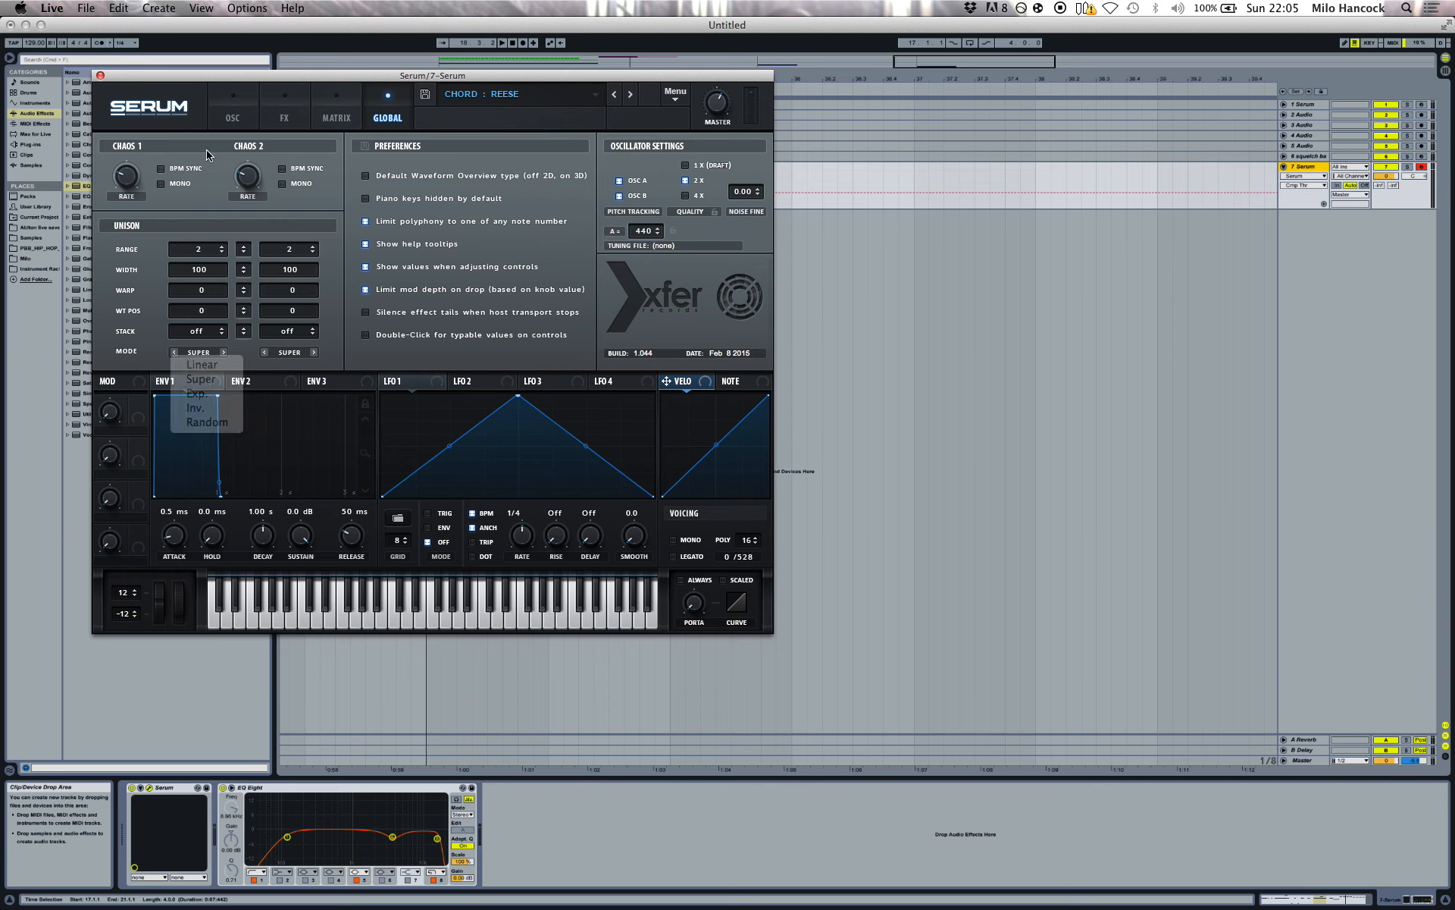
click(233, 113)
click(267, 301)
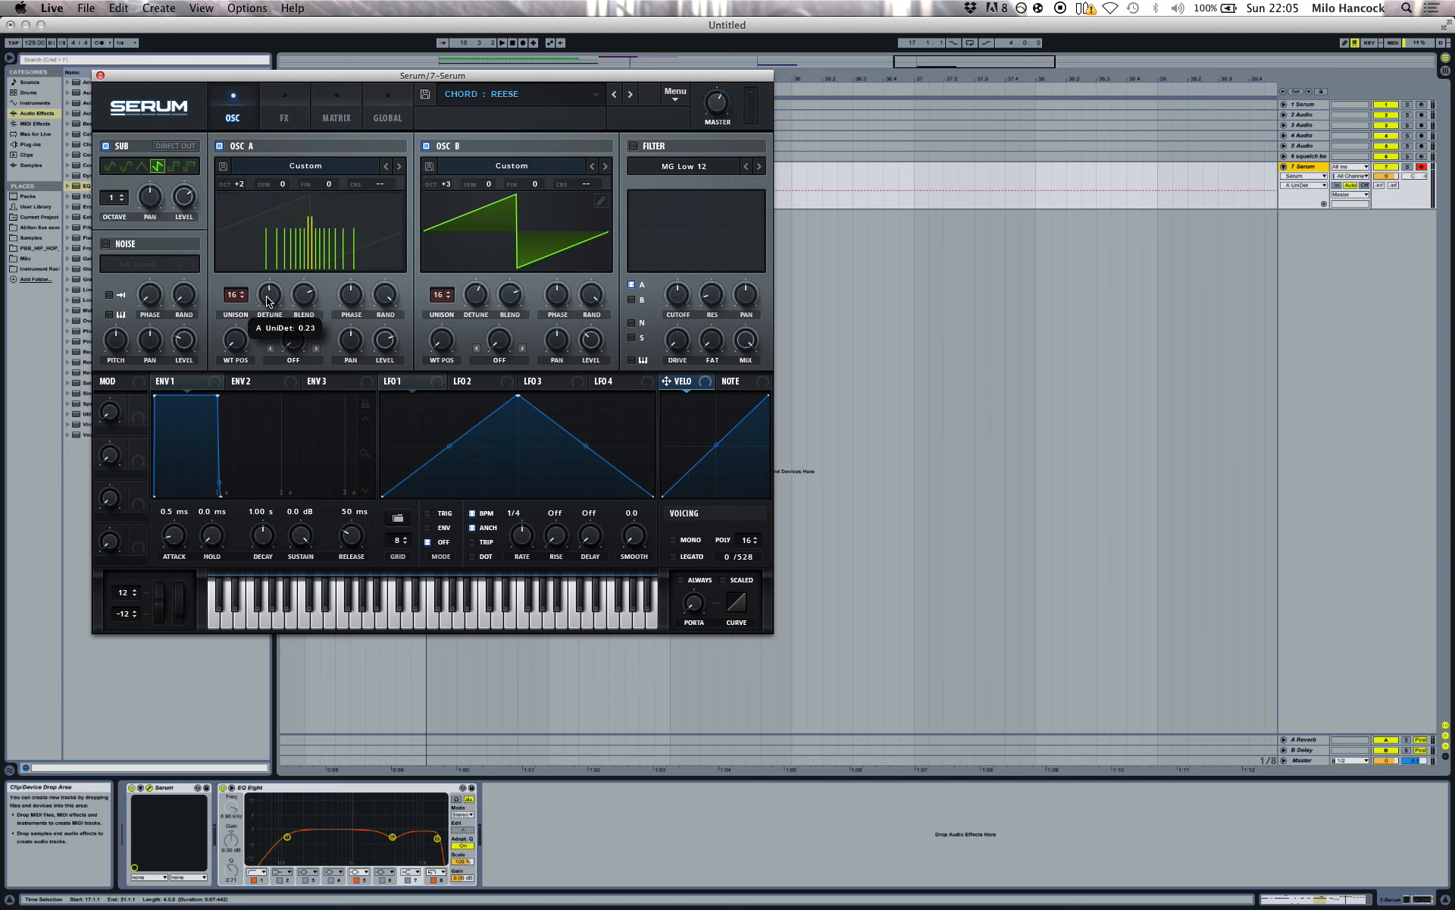
Step: Set oscillator A's unison mode to Linear and view how its detuned voices are spread
click(376, 103)
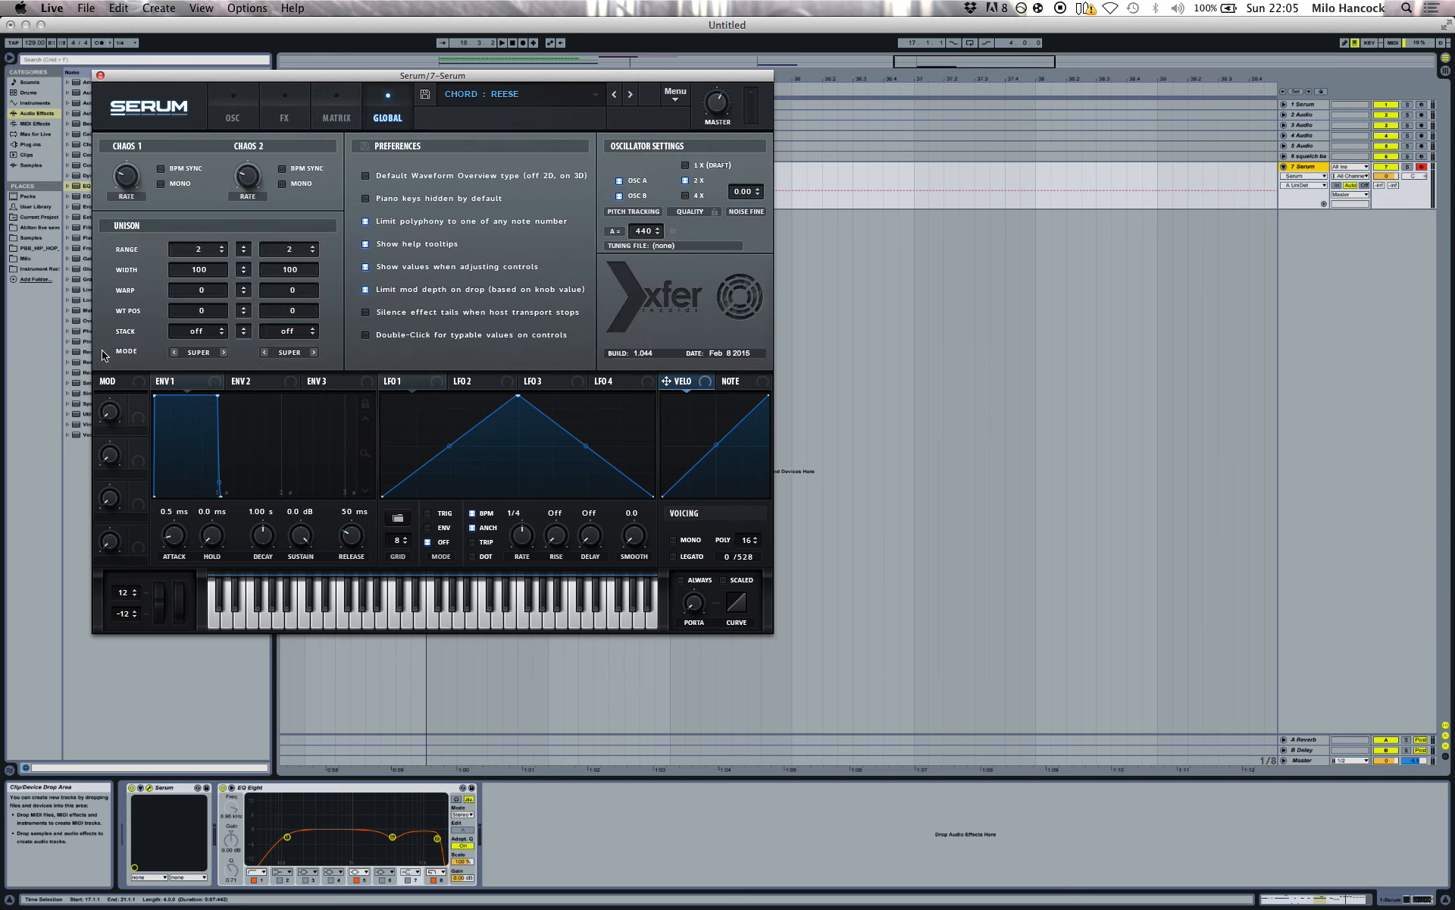
click(175, 357)
click(190, 378)
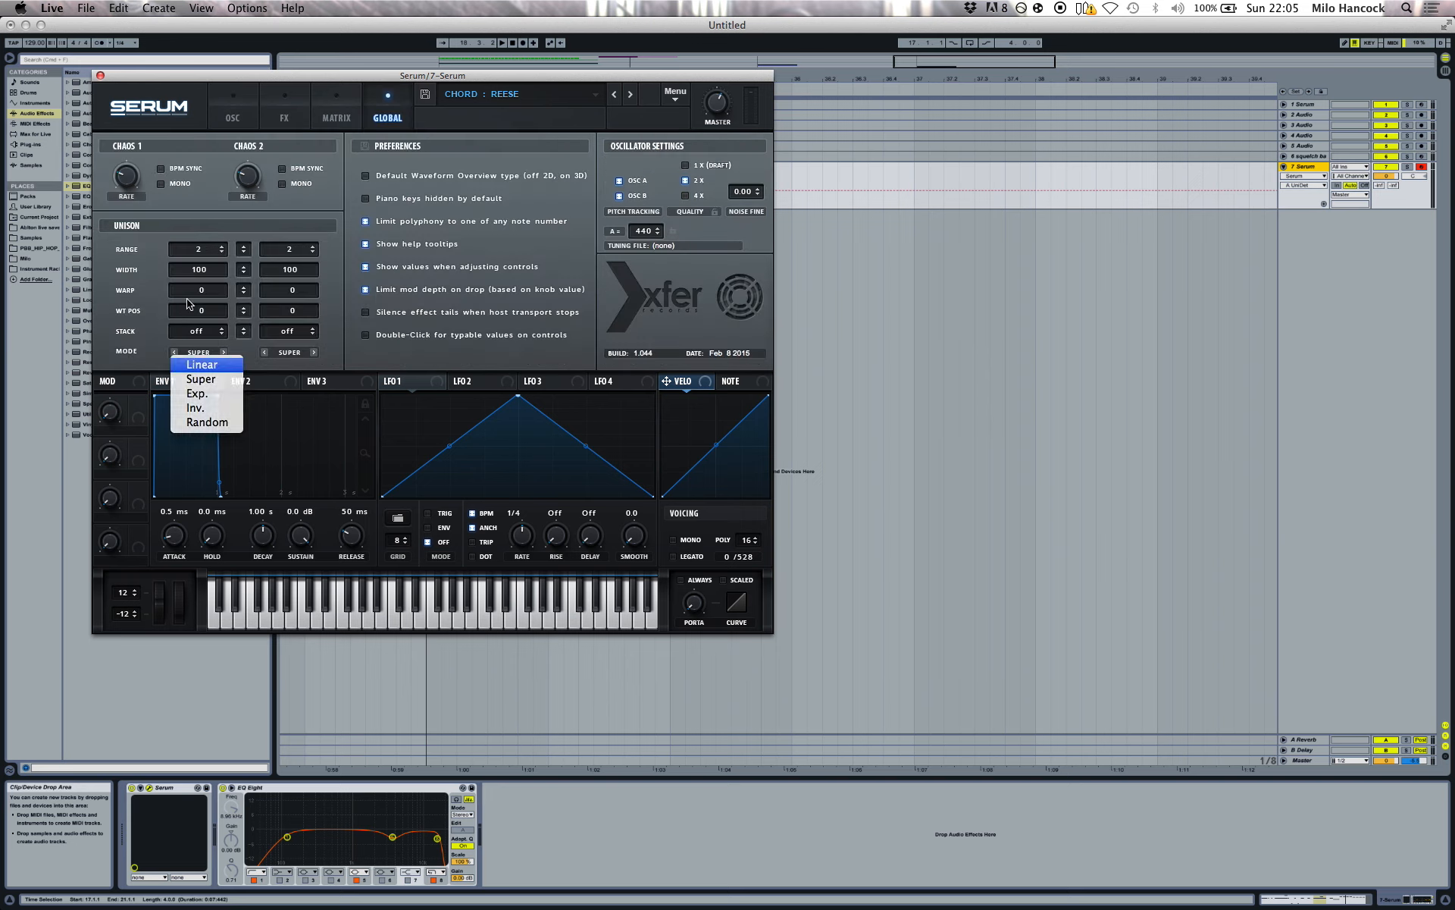
click(211, 118)
click(266, 302)
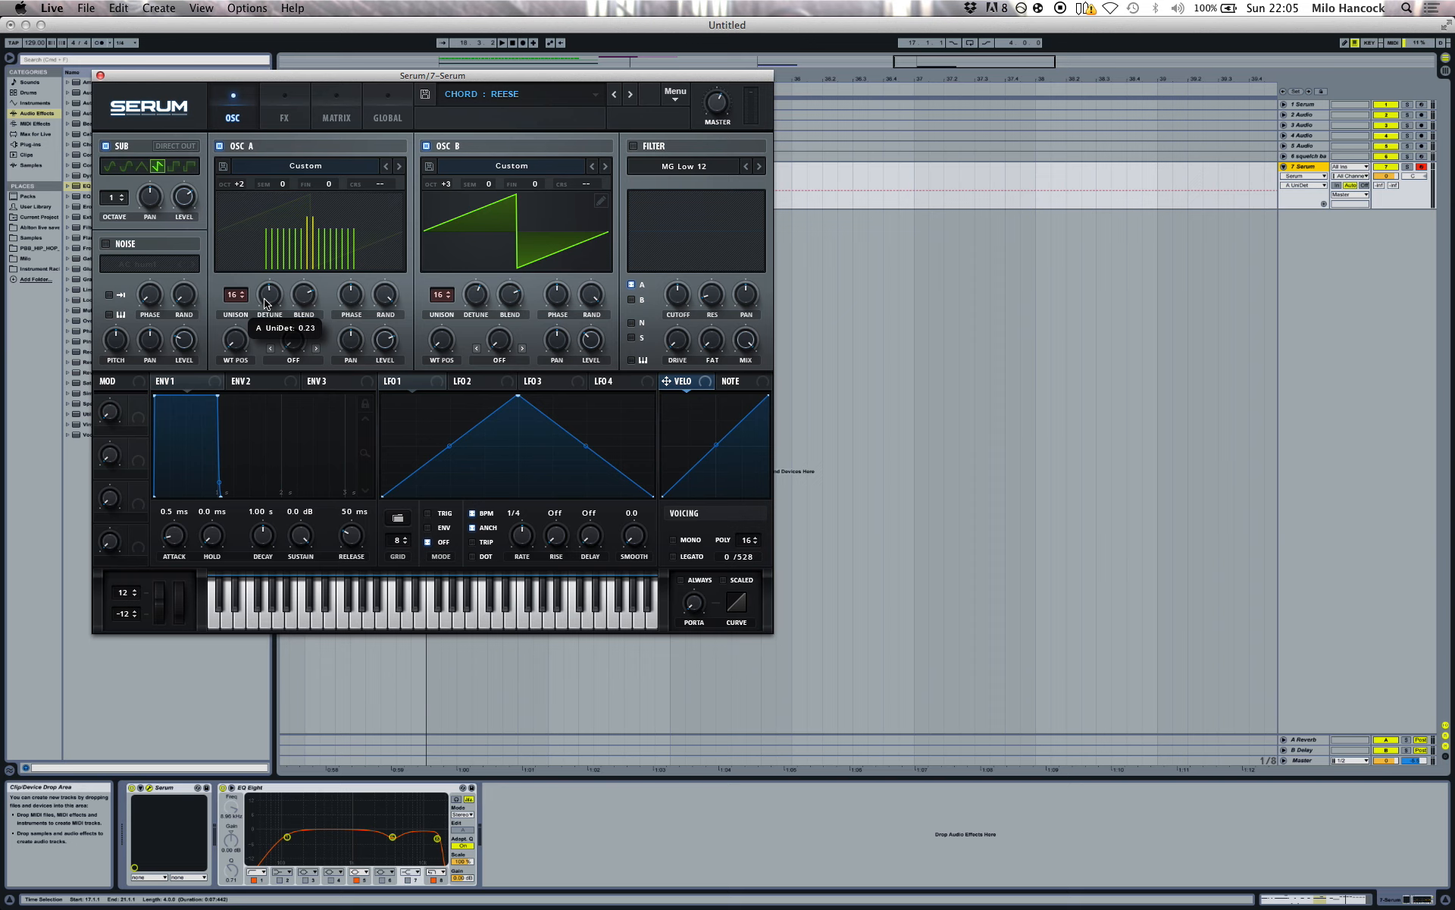
Step: Set oscillator A's unison mode back to Super and view the detune spread on oscillator A
click(393, 115)
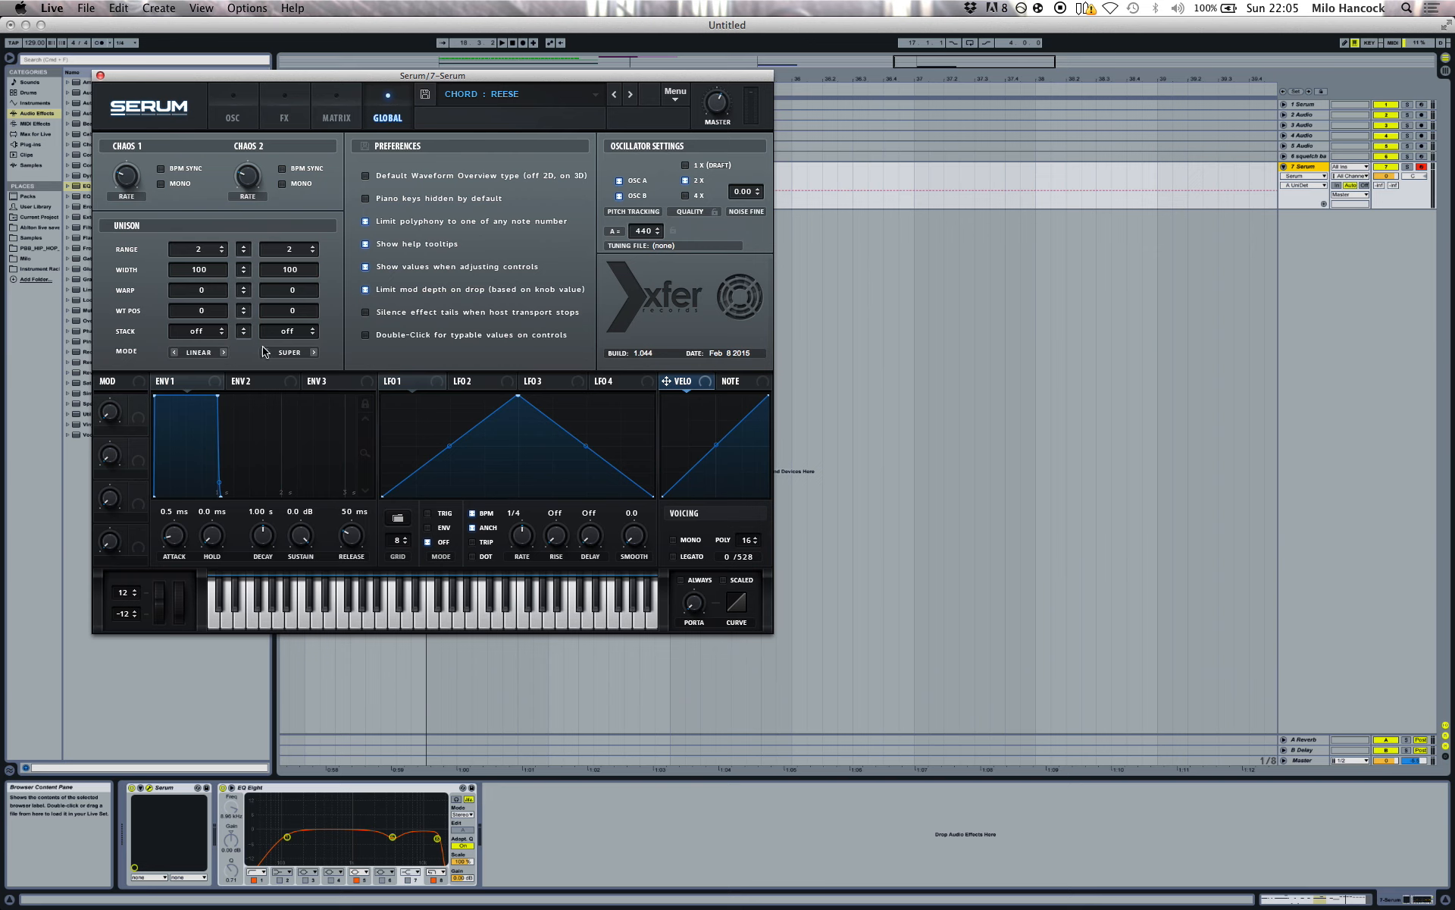
click(209, 381)
click(224, 120)
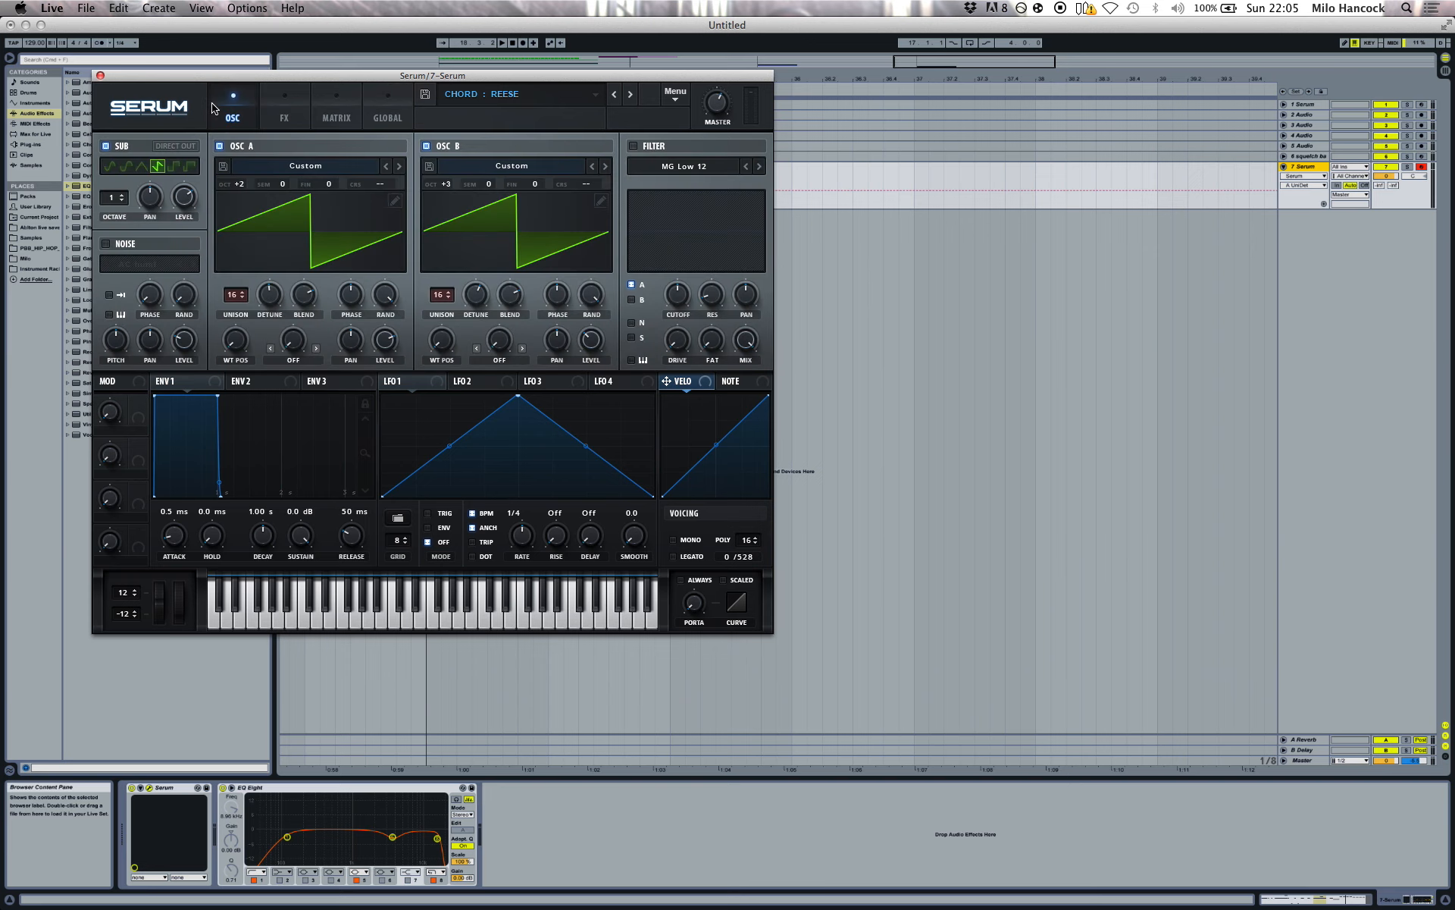
drag(271, 296, 275, 310)
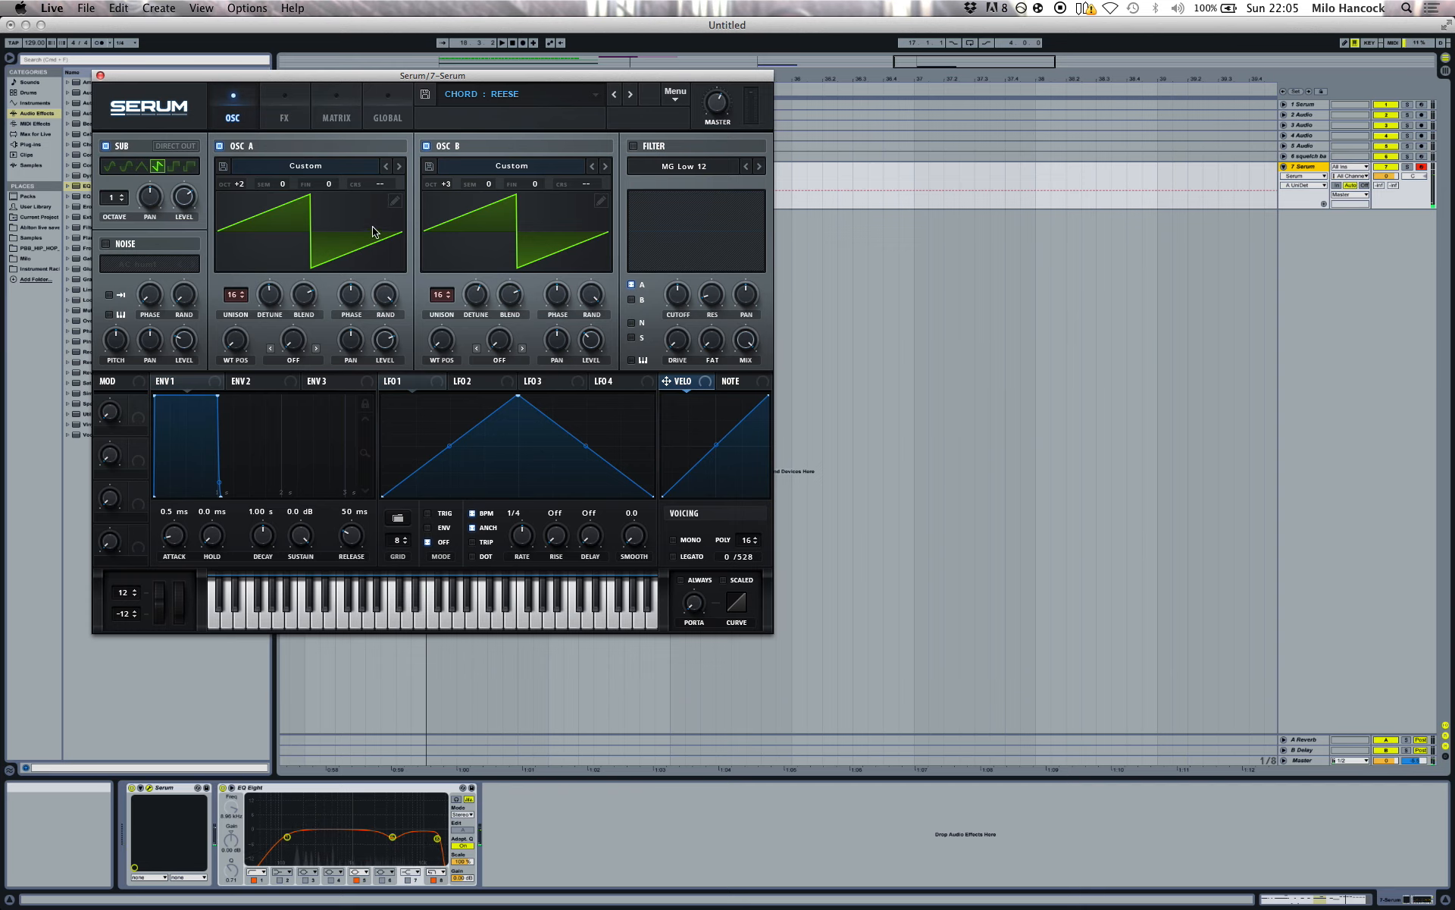
Step: Close the Serum window and toggle EQ Eight off and on to compare the sound, leaving it on
click(387, 114)
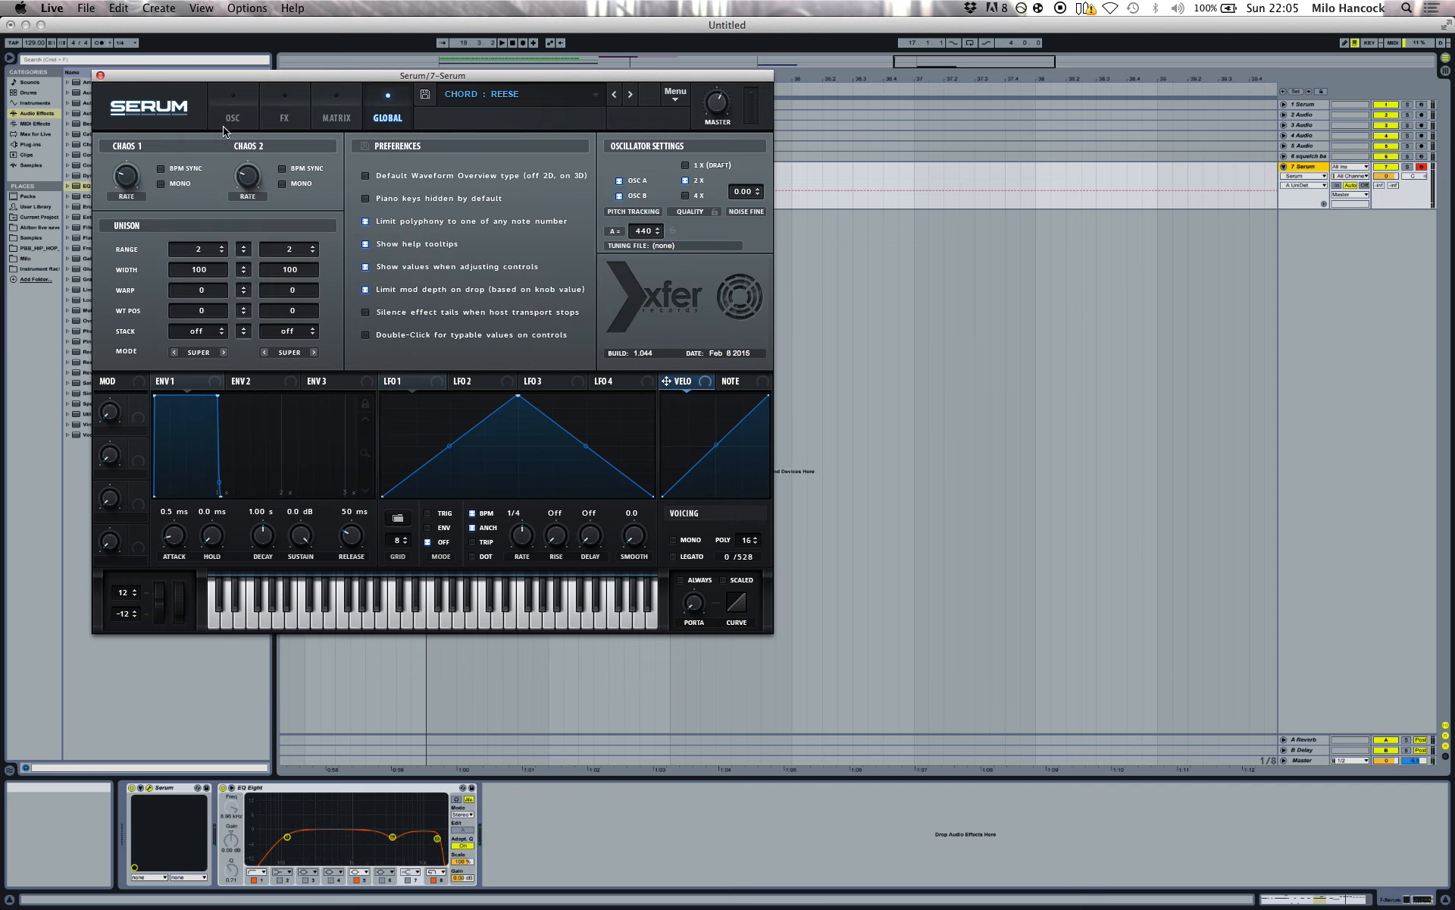
click(100, 75)
click(226, 790)
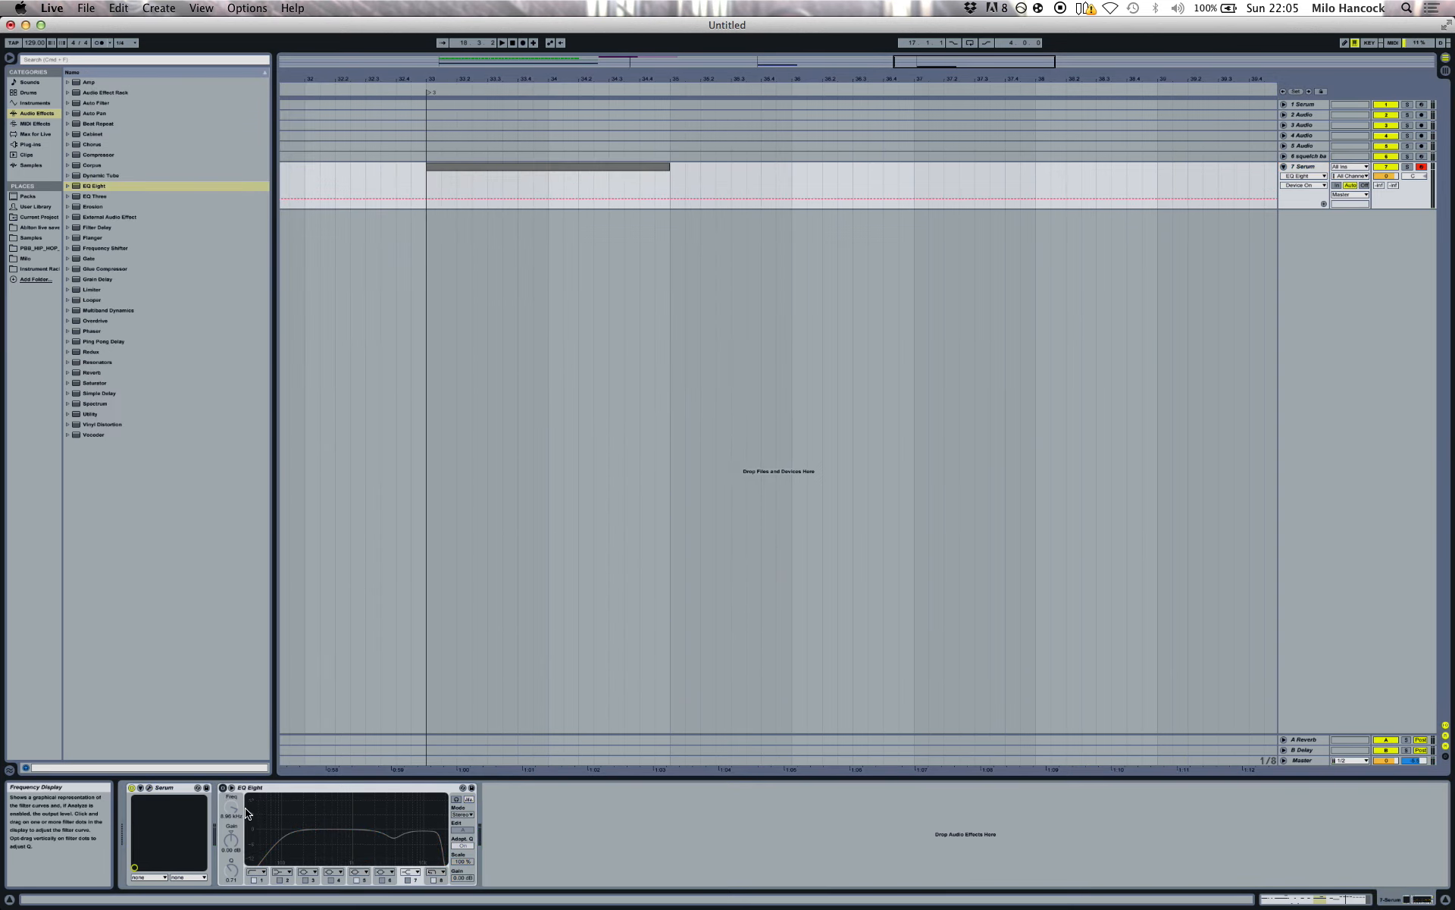
click(223, 787)
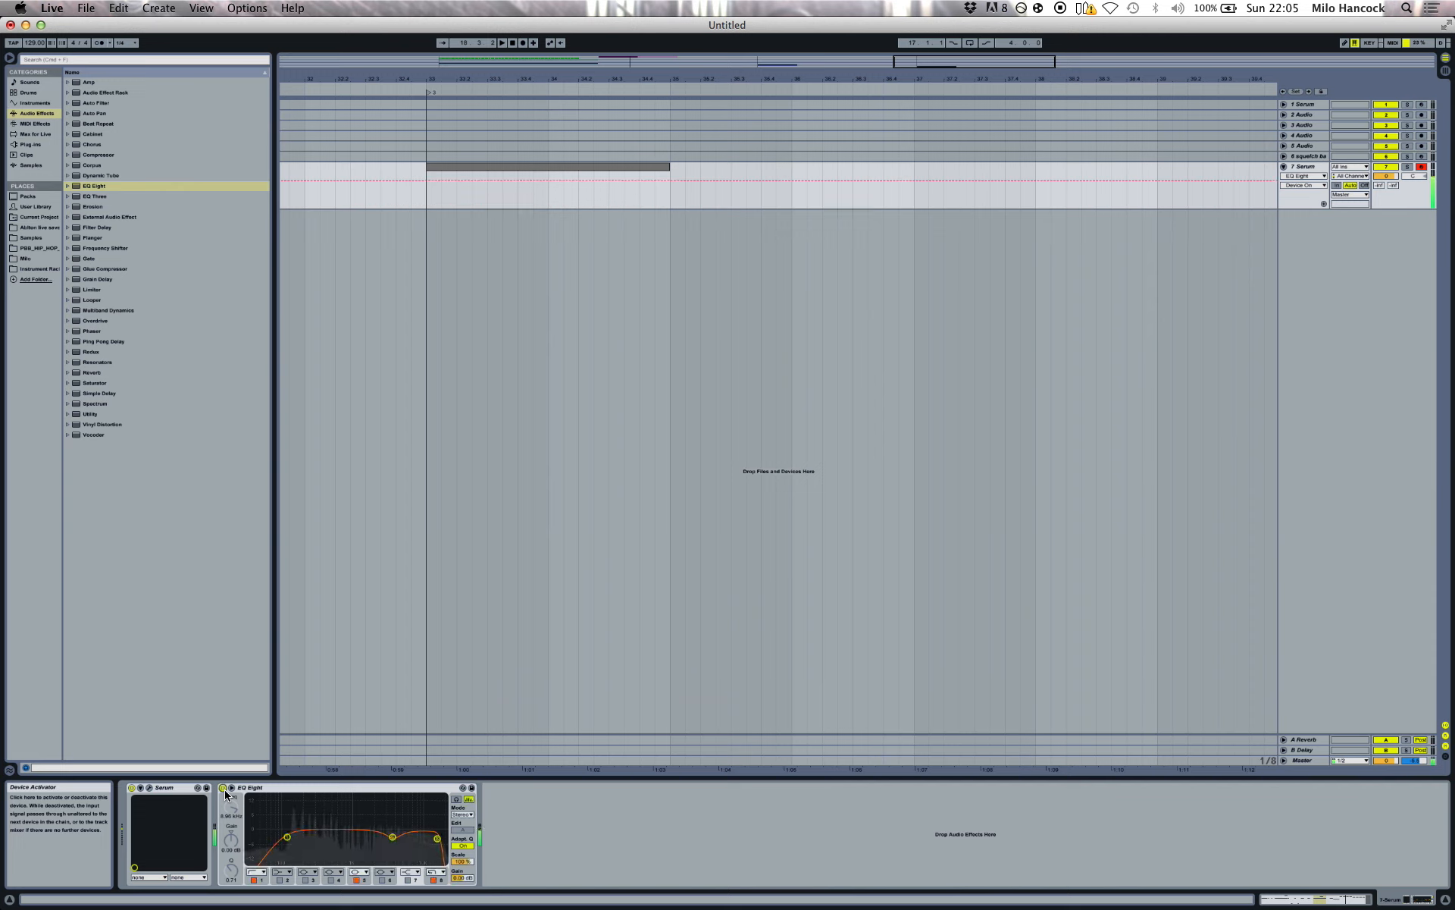
Step: Inspect EQ Eight's mid dip, low-cut and high-cut bands, and lower the high-cut frequency slightly
click(393, 837)
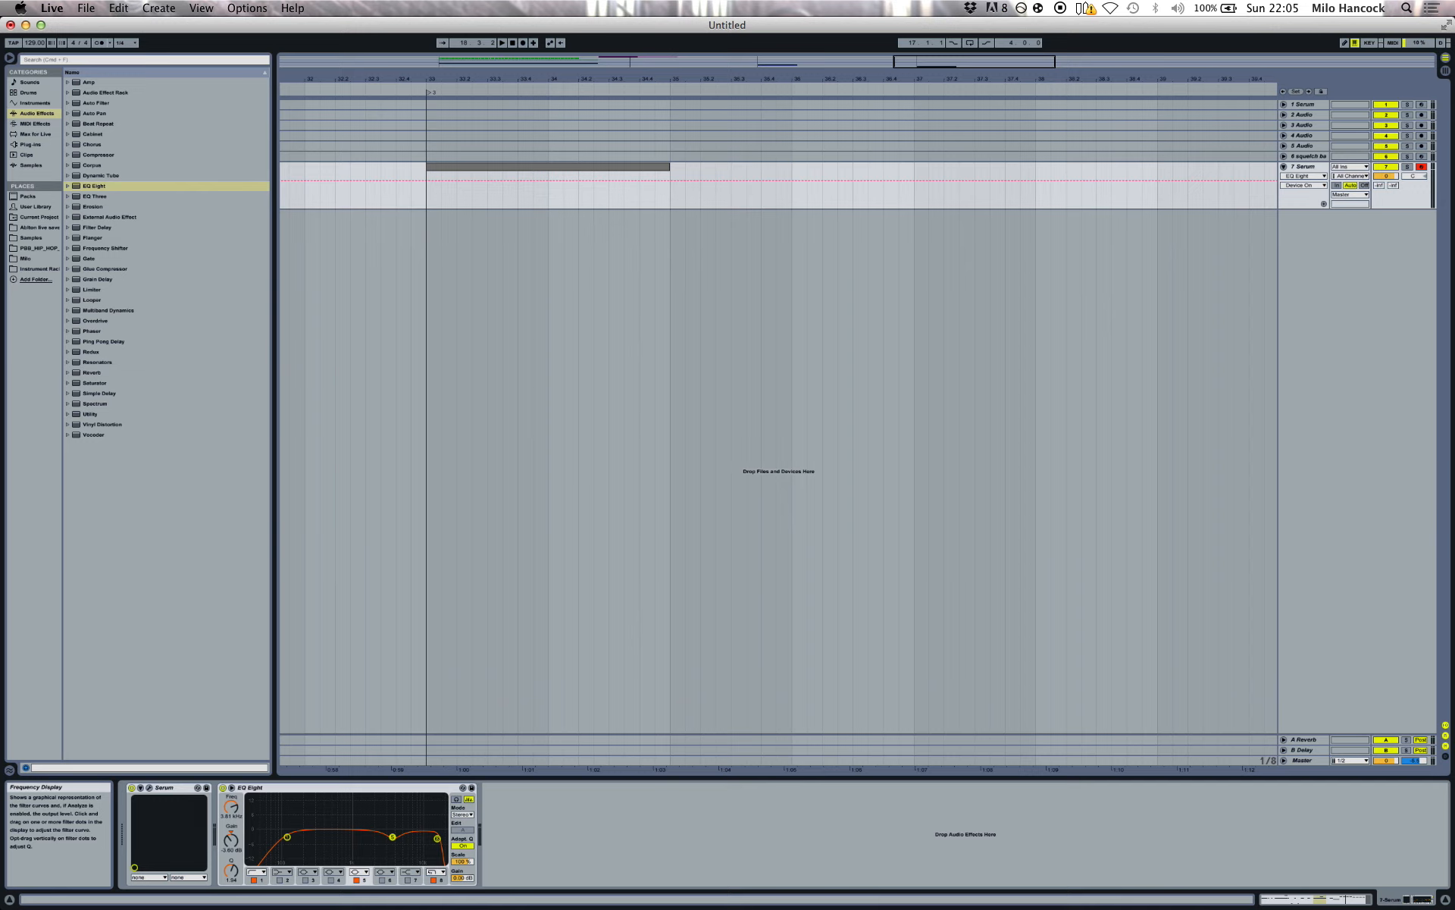
click(287, 836)
click(438, 839)
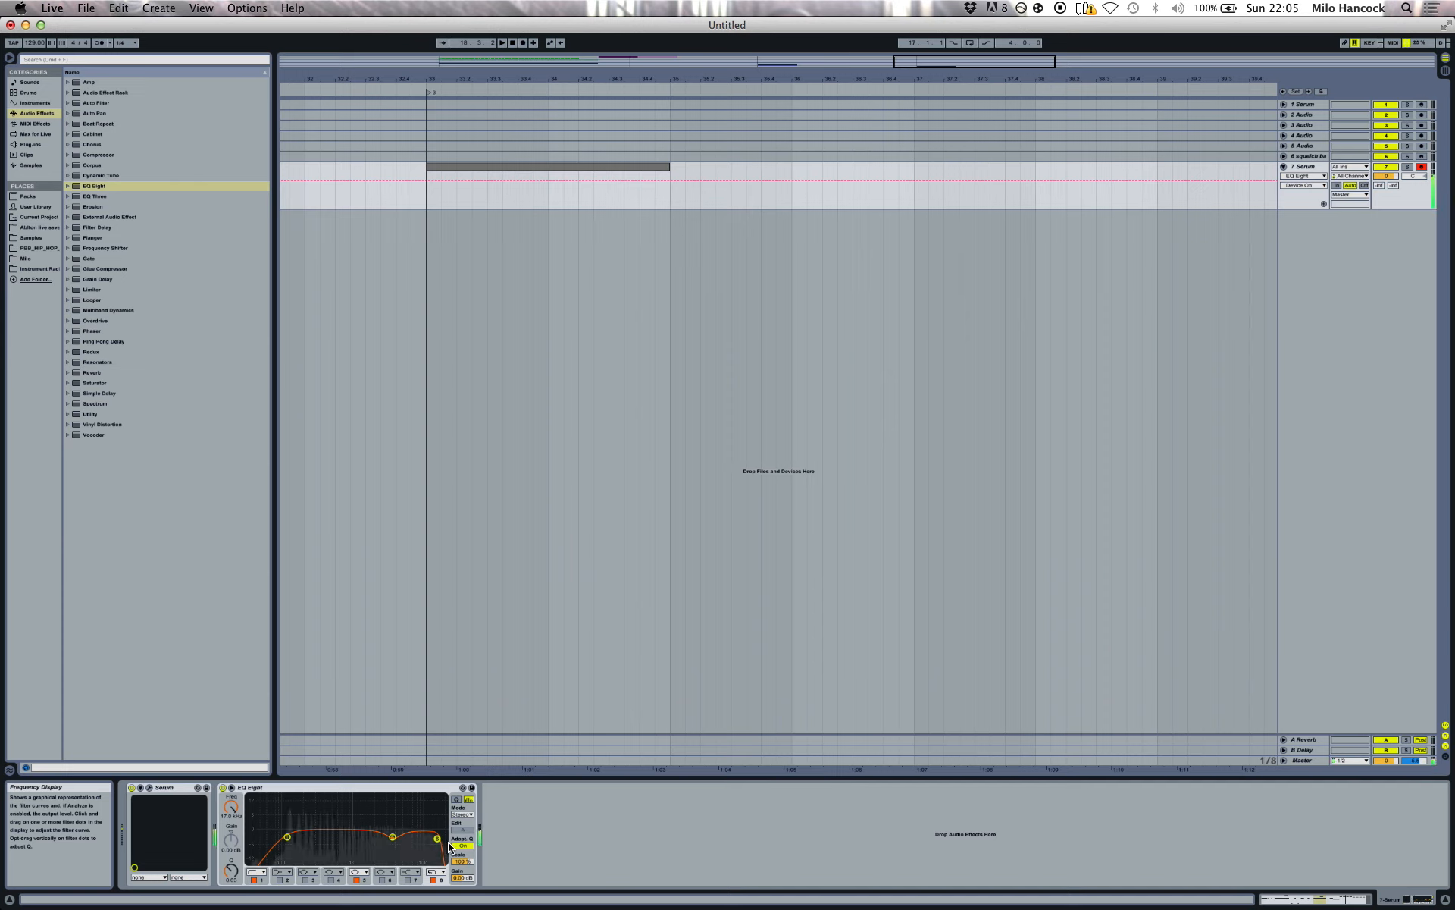
drag(437, 838, 436, 837)
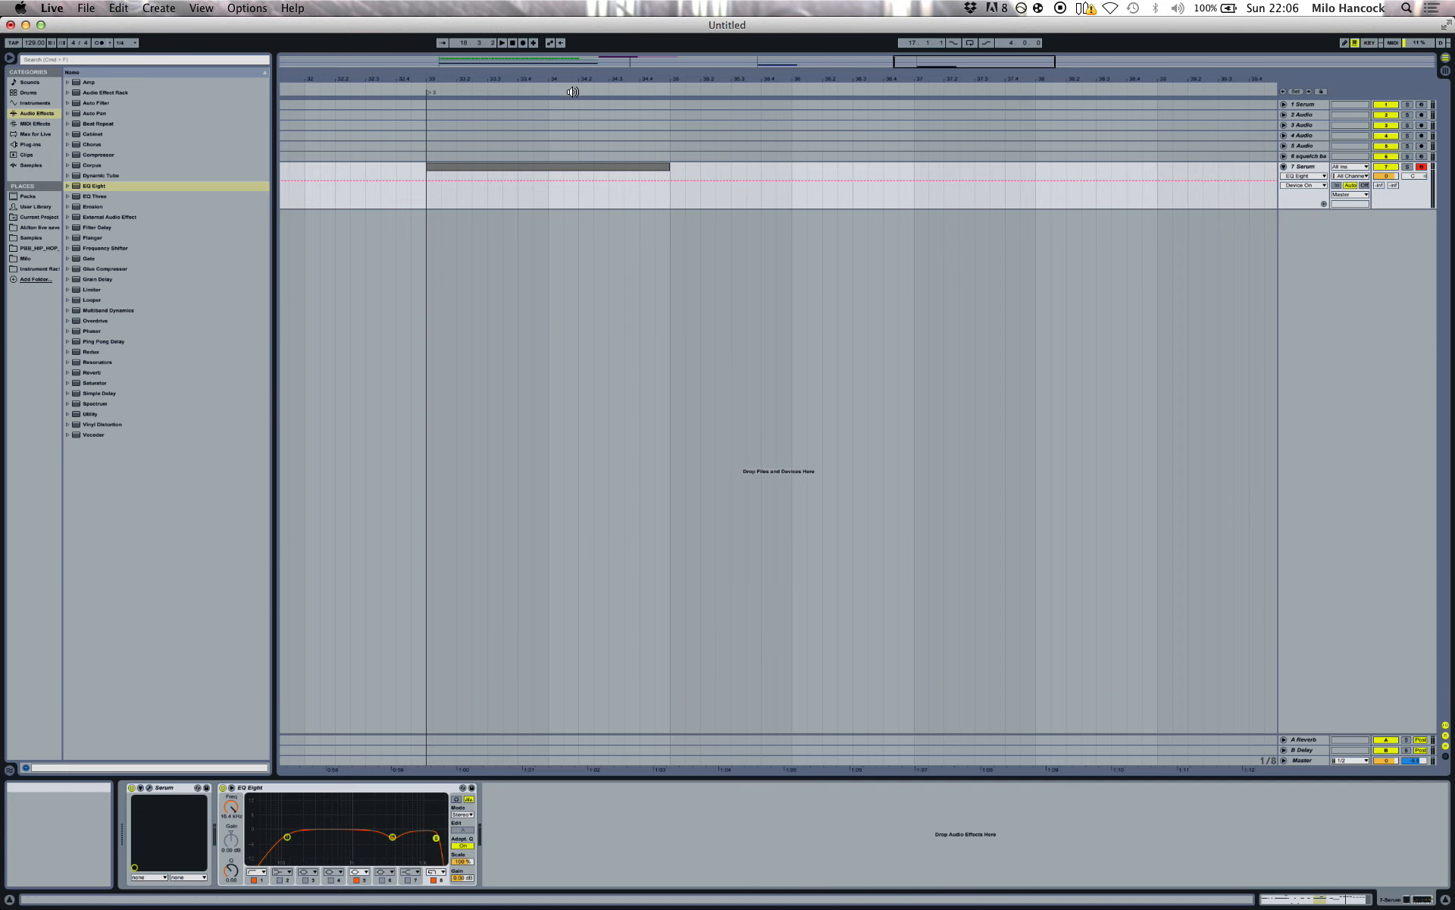
drag(578, 79, 777, 145)
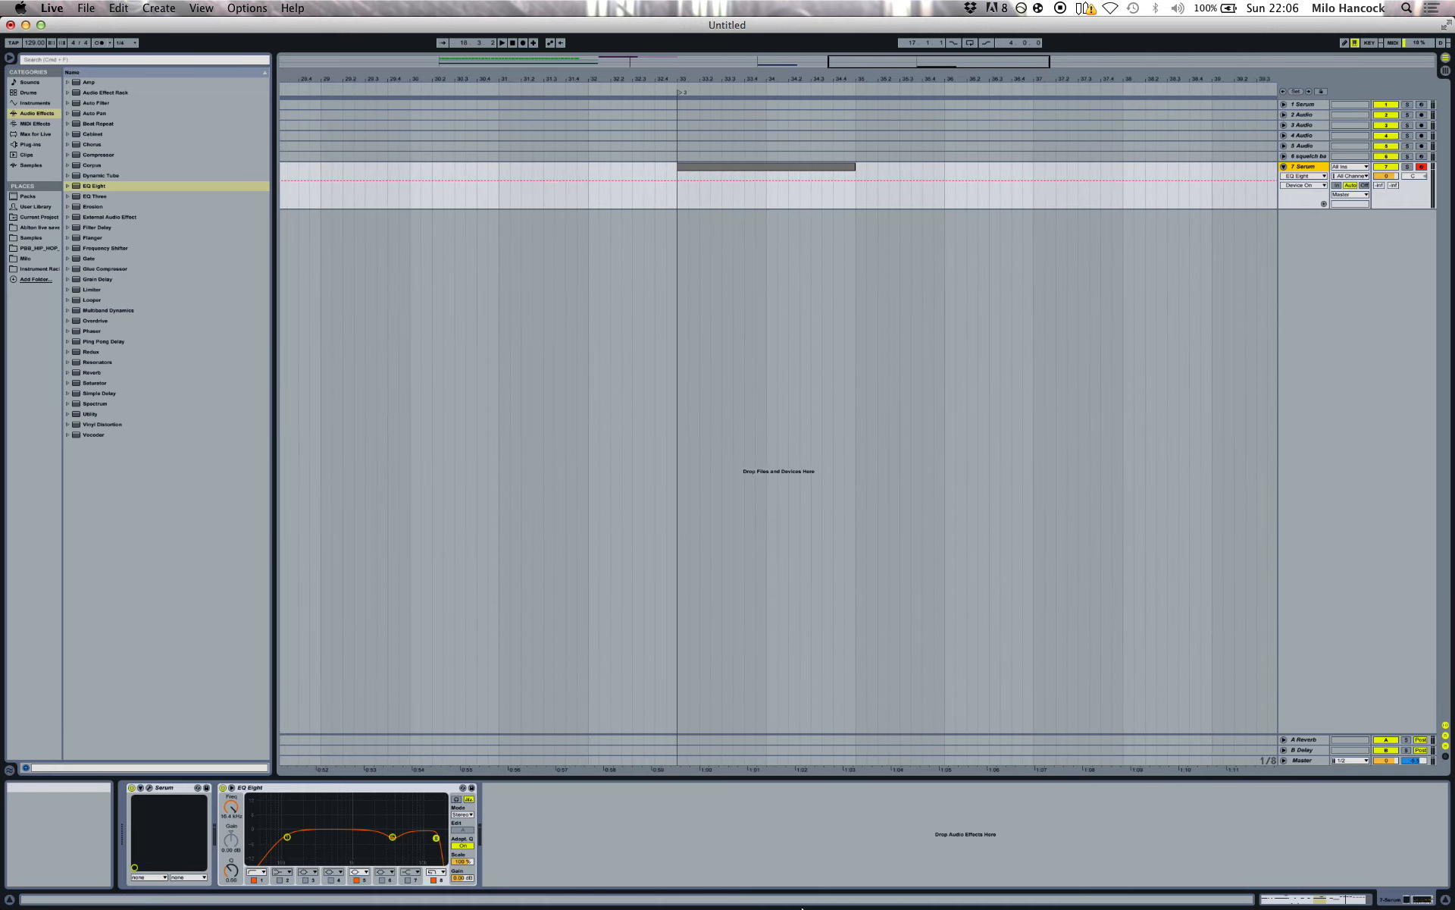